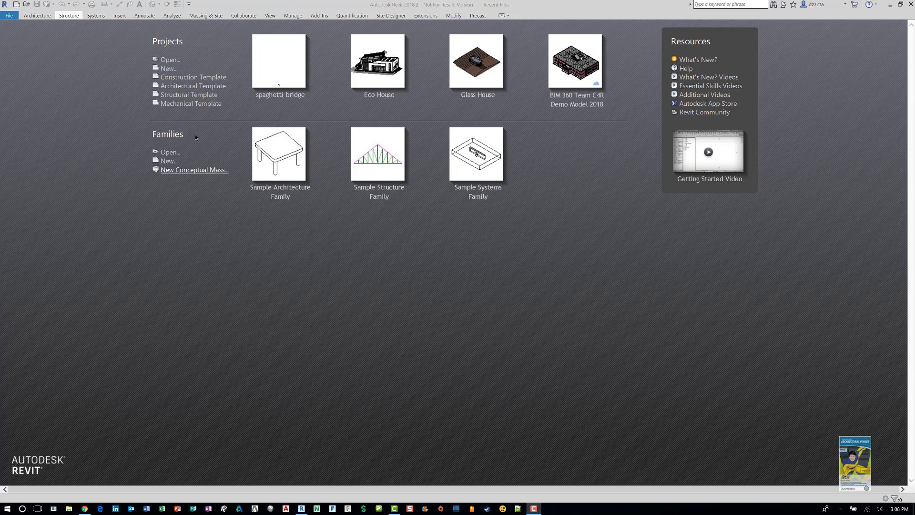
Create a new project from the Architectural Template and start a structural column, checking which column types are available
left_click(194, 90)
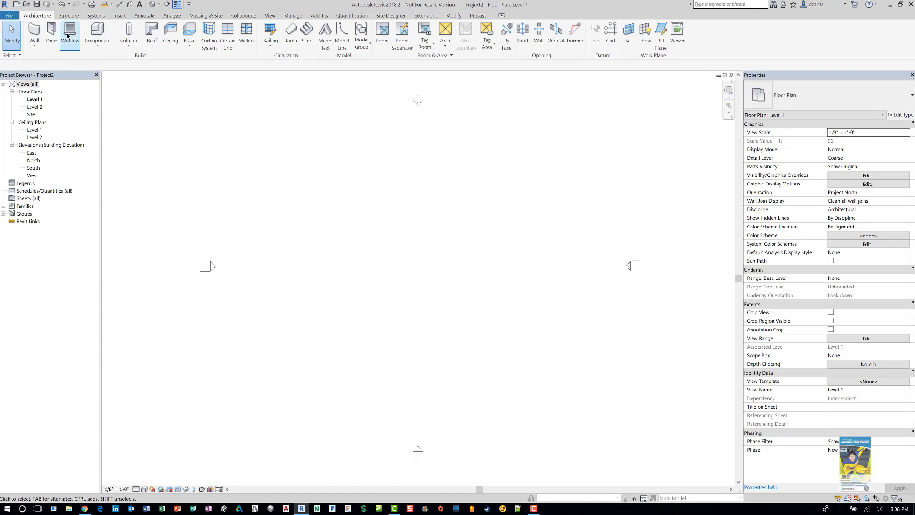
left_click(69, 16)
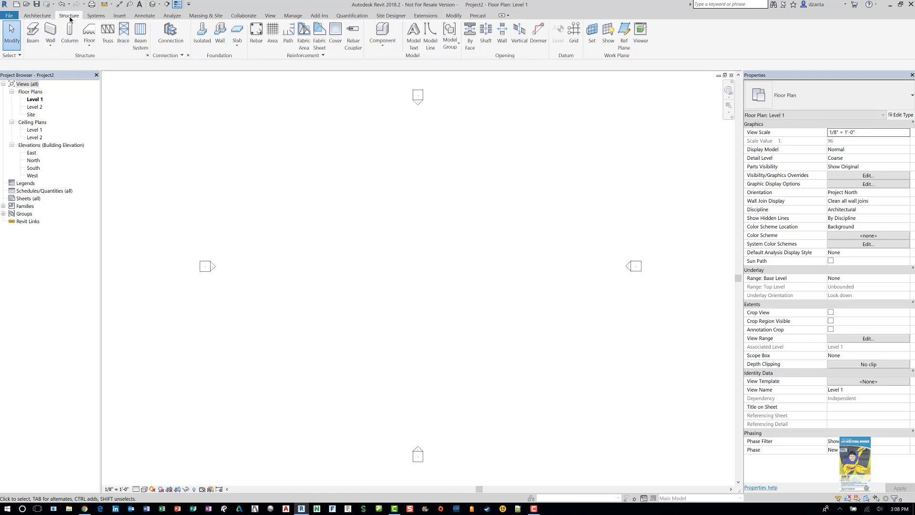
left_click(72, 44)
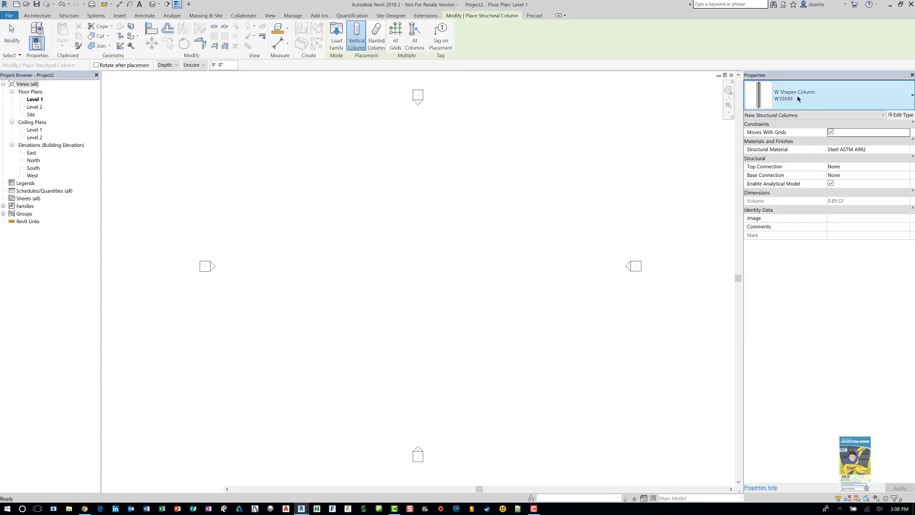
left_click(799, 99)
left_click(799, 99)
Browse the family library's Structural Framing folders, including the wood families, for a round column shape
left_click(336, 36)
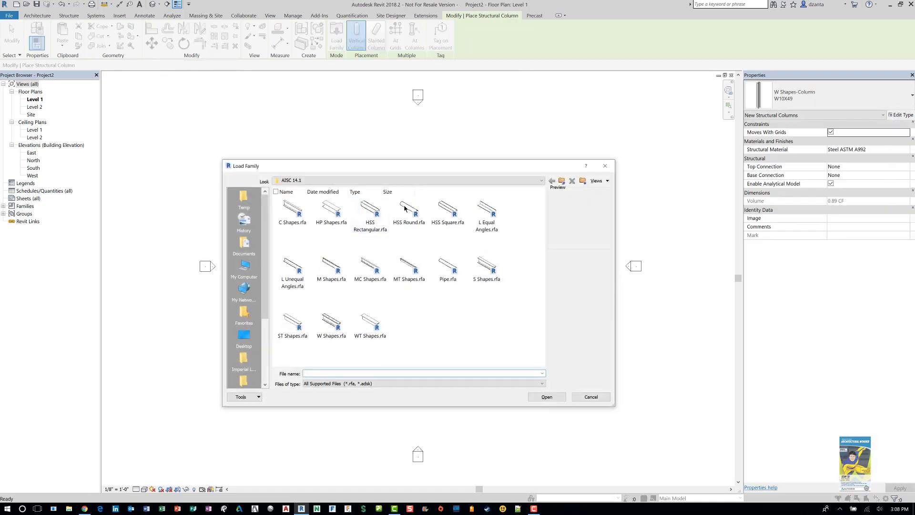
left_click(561, 181)
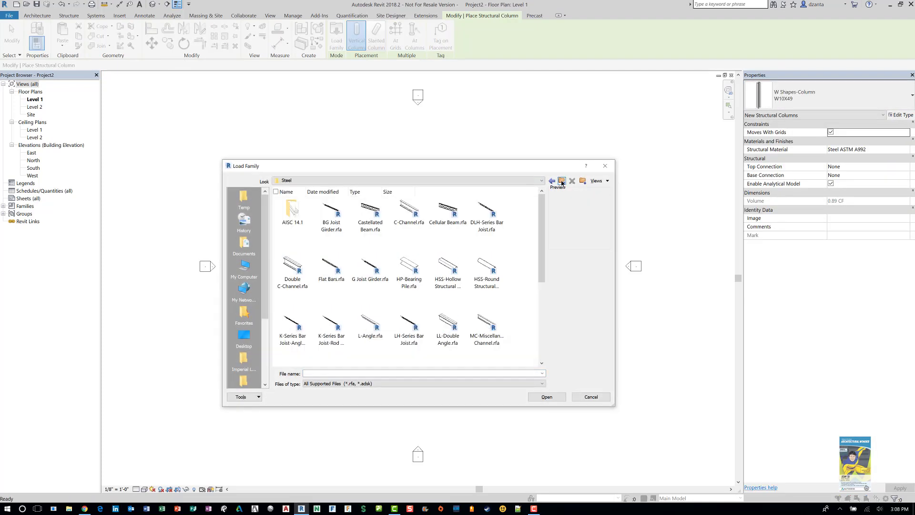
left_click(562, 182)
double_click(298, 211)
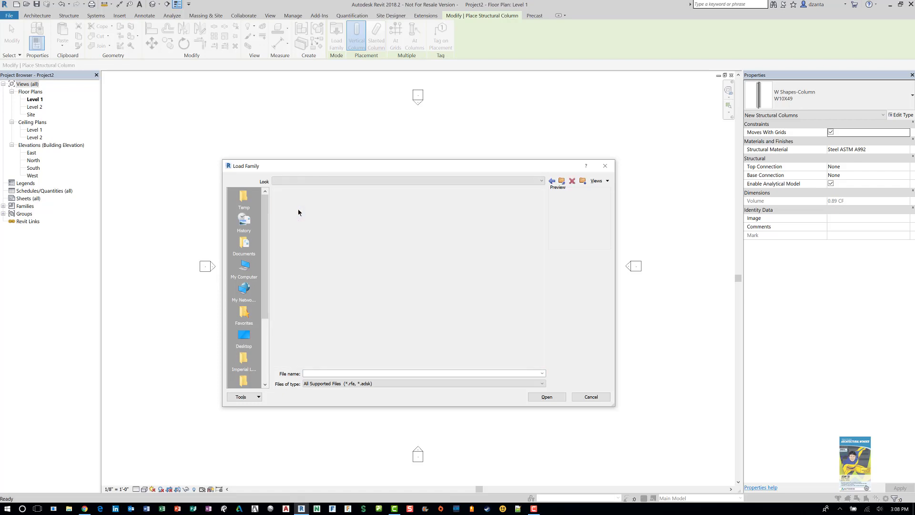
left_click(562, 182)
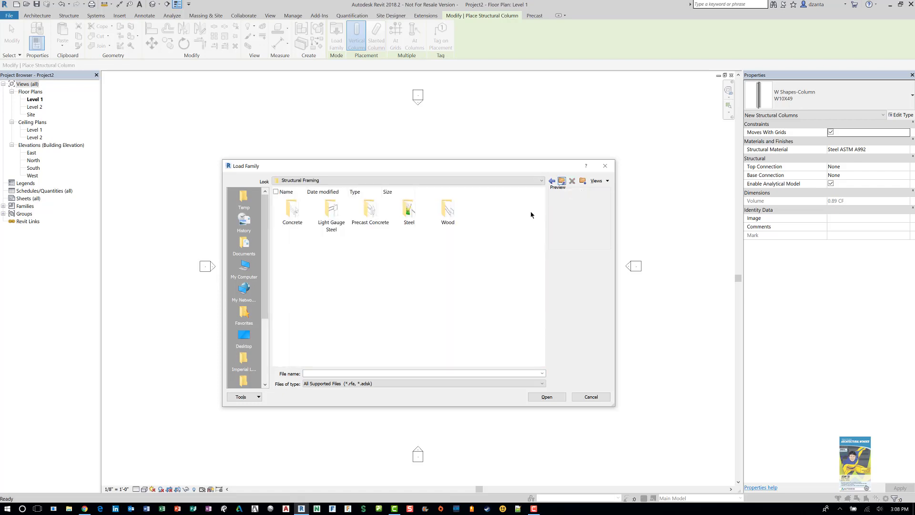
left_click(449, 213)
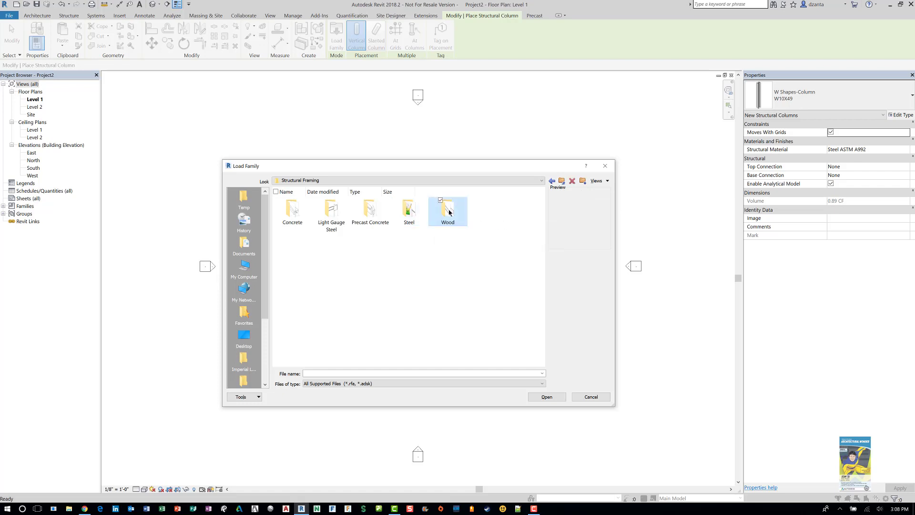
double_click(441, 230)
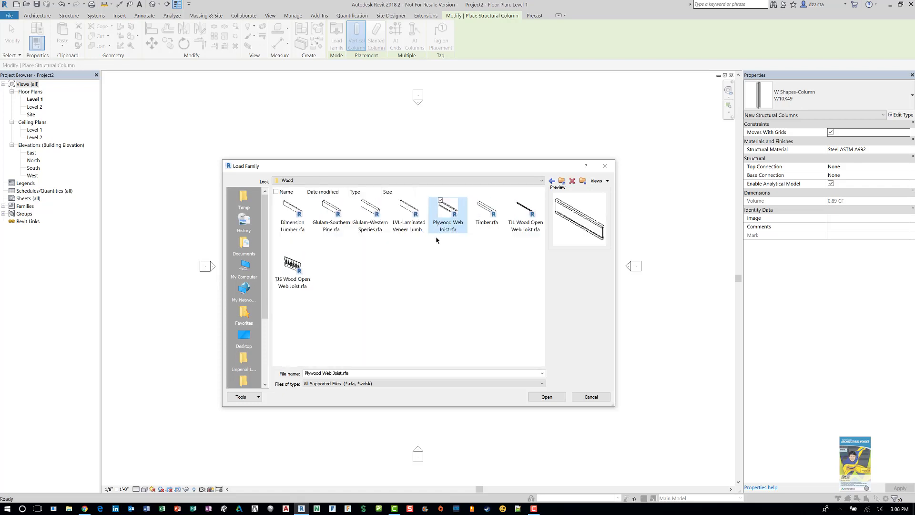
left_click(439, 266)
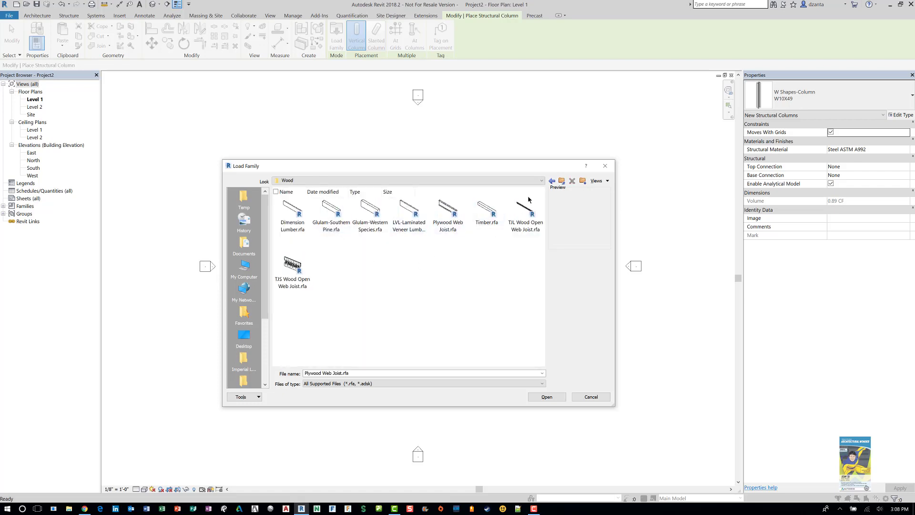
Load the HSS-Round Structural Tubing family from the Steel framing folder with the type HSS14X0.500
left_click(557, 181)
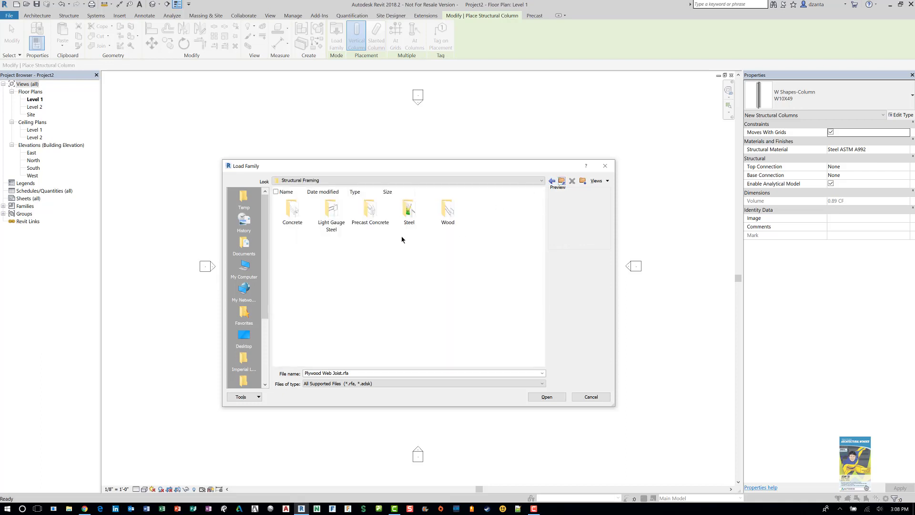
double_click(408, 215)
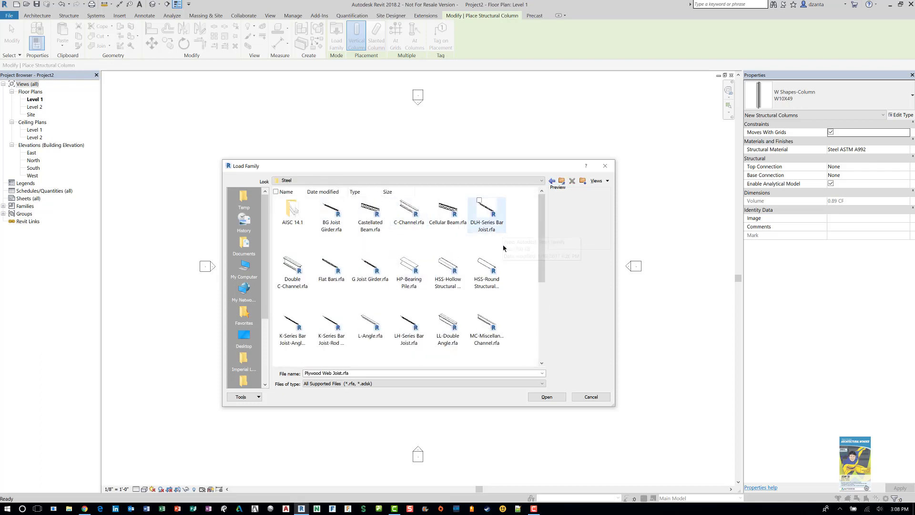
left_click(492, 282)
left_click(547, 396)
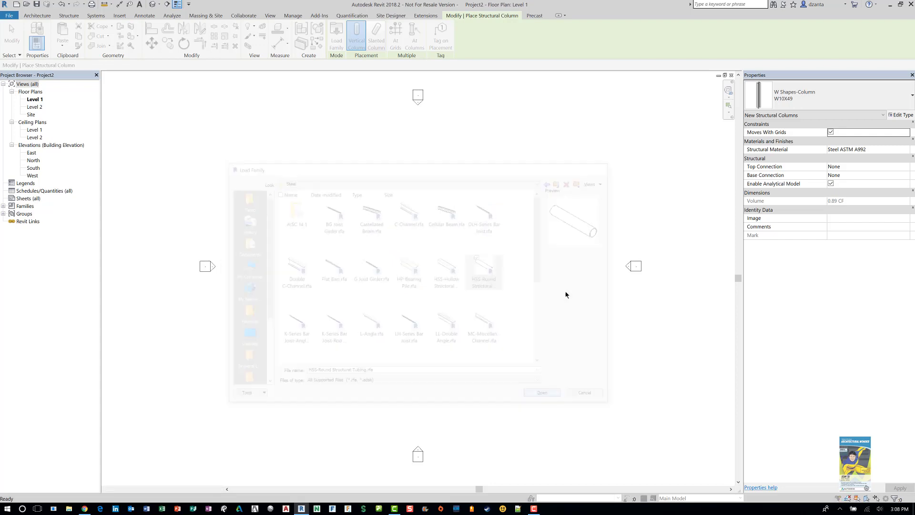
left_click(349, 303)
left_click(586, 401)
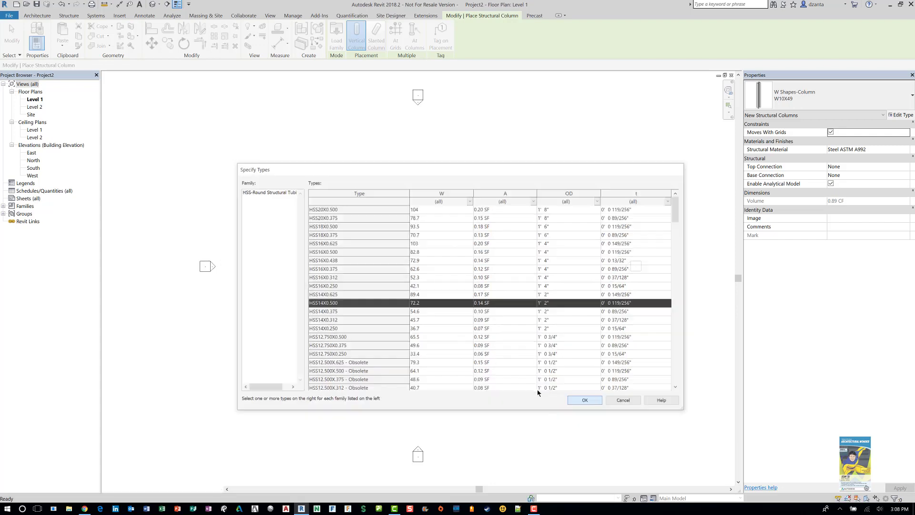
left_click(477, 281)
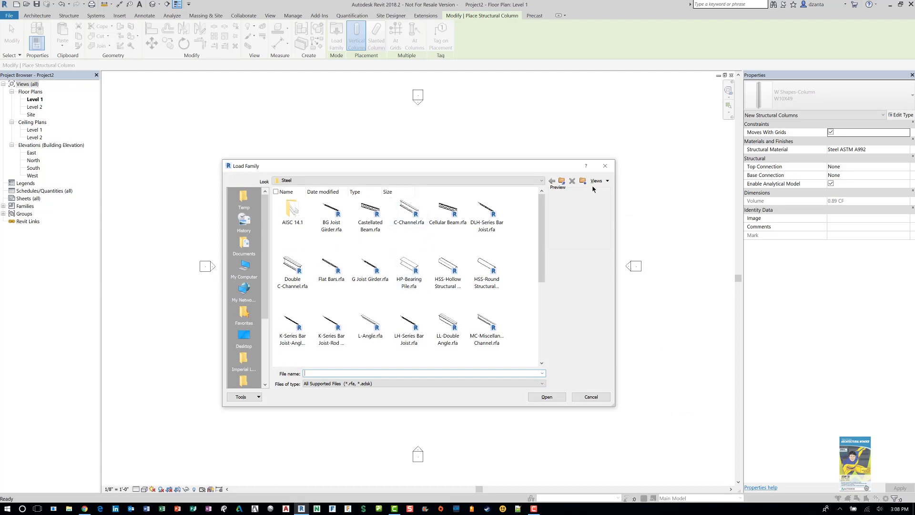
left_click(605, 166)
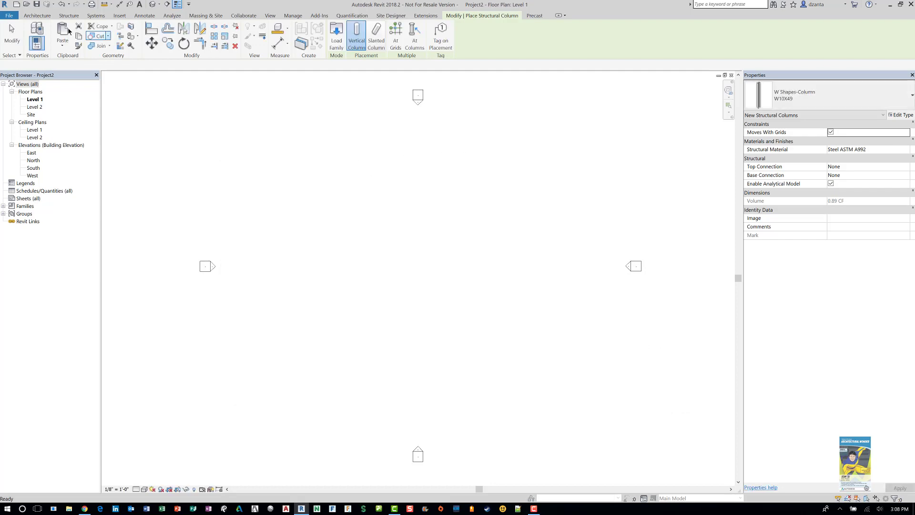
Draw a straight horizontal Generic - 8" wall about 20' long in the middle of the Level 1 plan
left_click(29, 16)
left_click(33, 31)
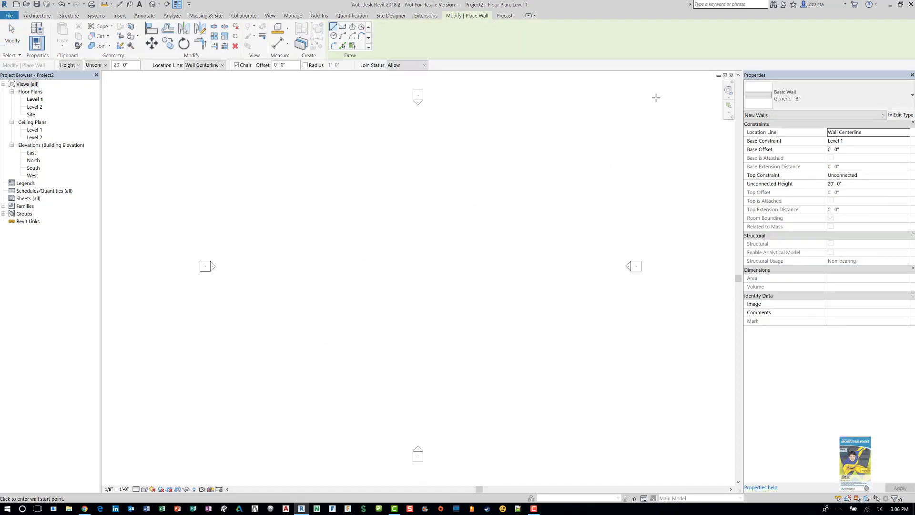
left_click(378, 258)
left_click(429, 257)
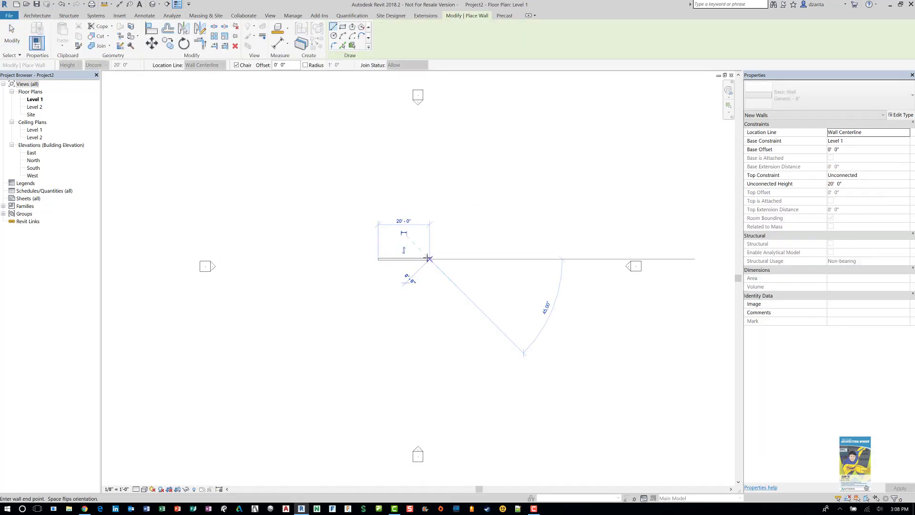
key("Escape")
scroll(403, 260, "up", 2)
key("Escape")
scroll(401, 258, "up", 5)
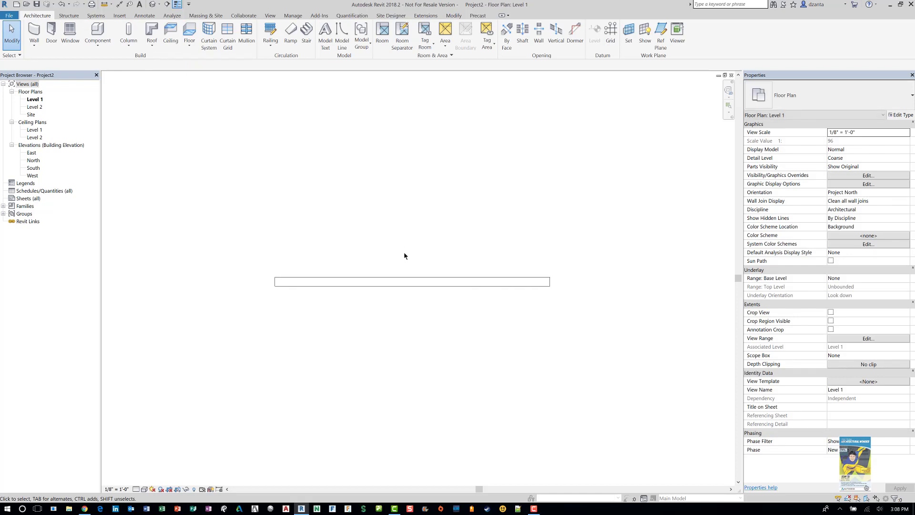
Start an architectural column and load the Round Column family from the US Imperial Columns folder
left_click(127, 46)
left_click(128, 76)
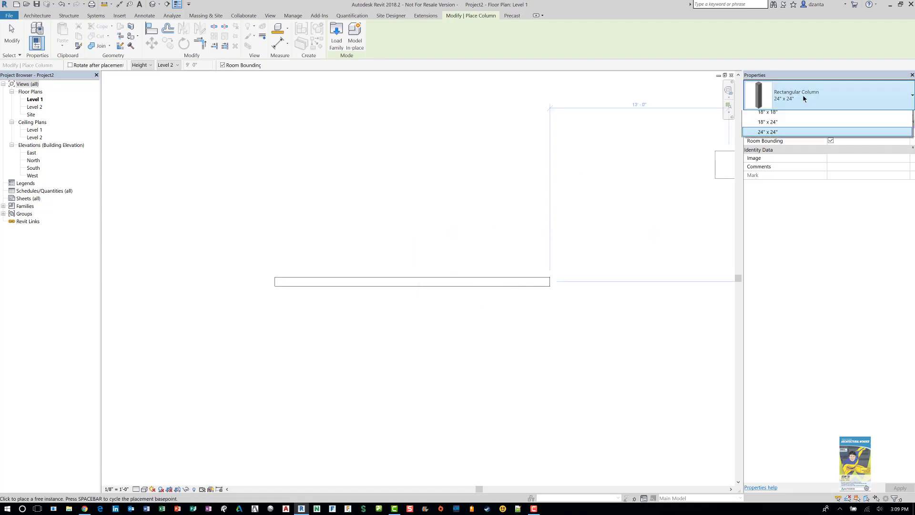
left_click(337, 36)
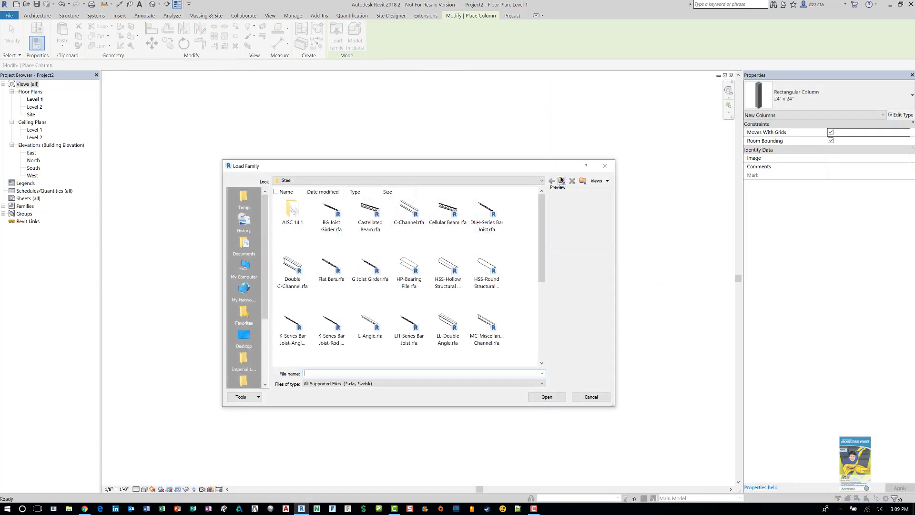
left_click(561, 181)
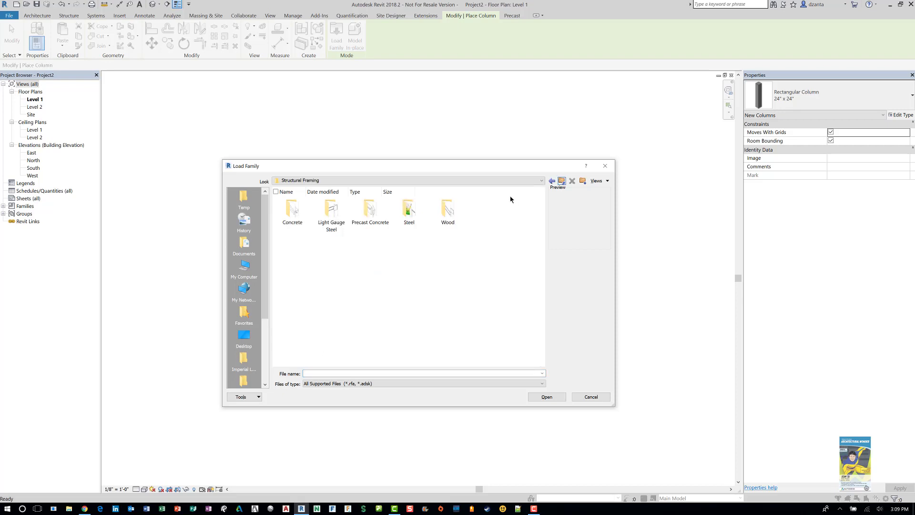
left_click(561, 181)
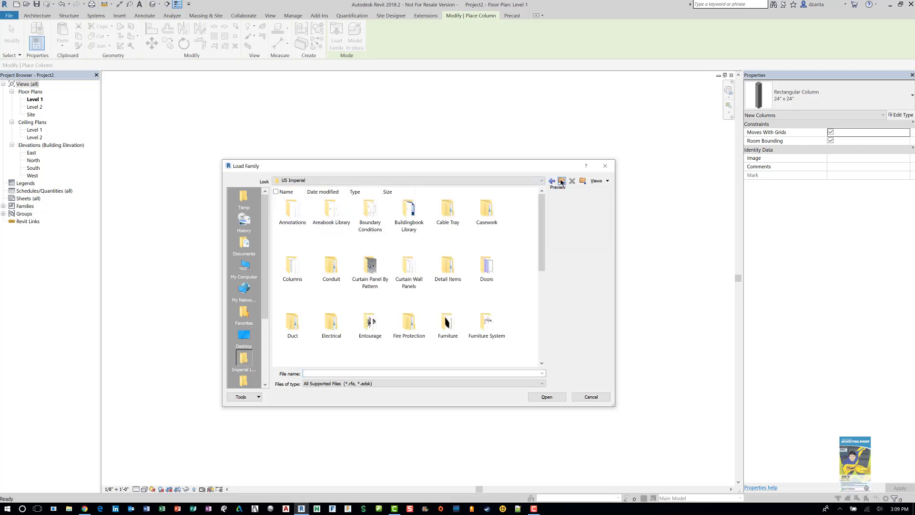
double_click(296, 277)
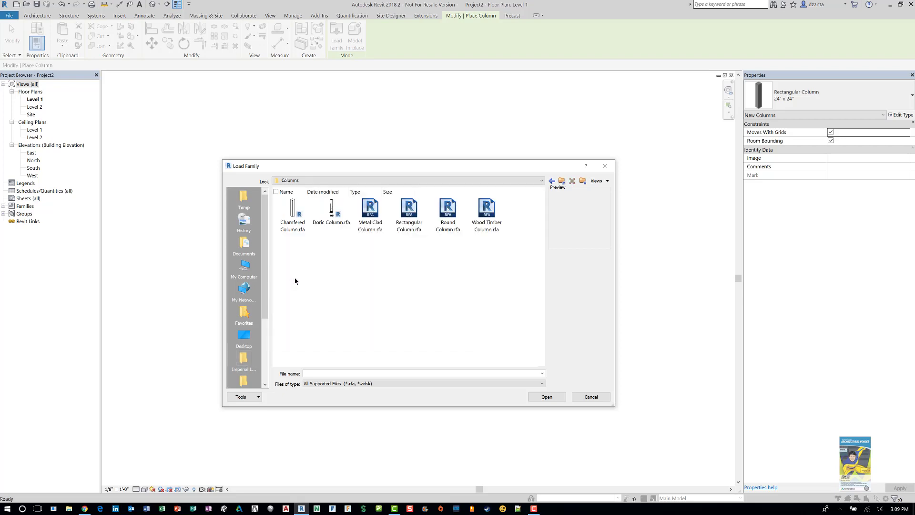
left_click(448, 212)
left_click(553, 396)
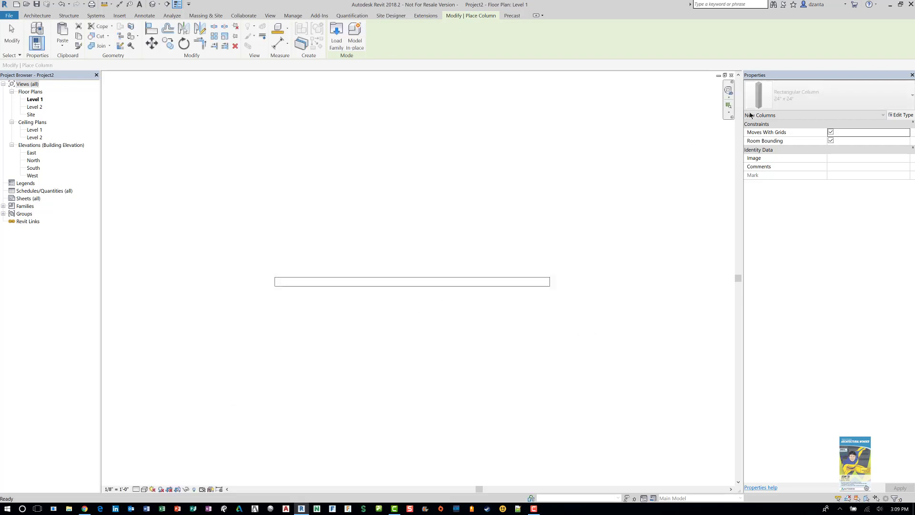
Place a 24" diameter Round Column overlapping the wall's lower face, about 11' from its right end and 1' below its centerline
left_click(766, 102)
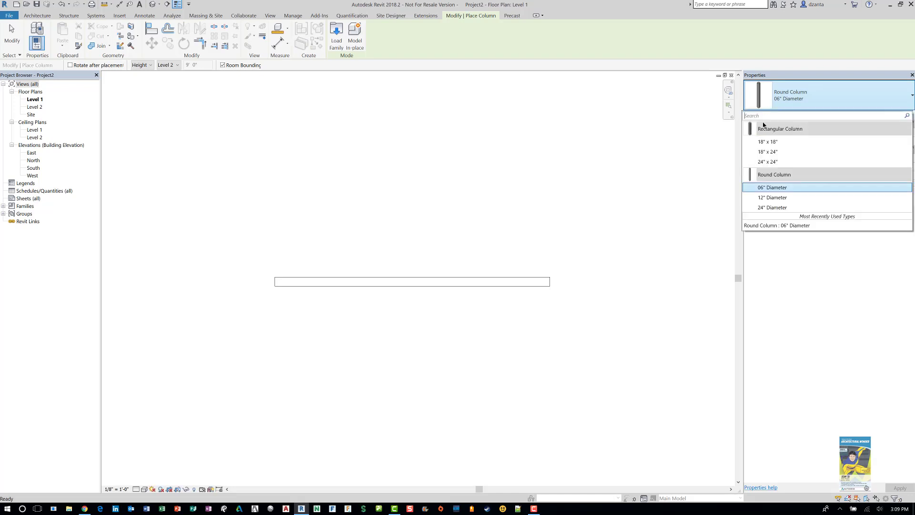
left_click(772, 207)
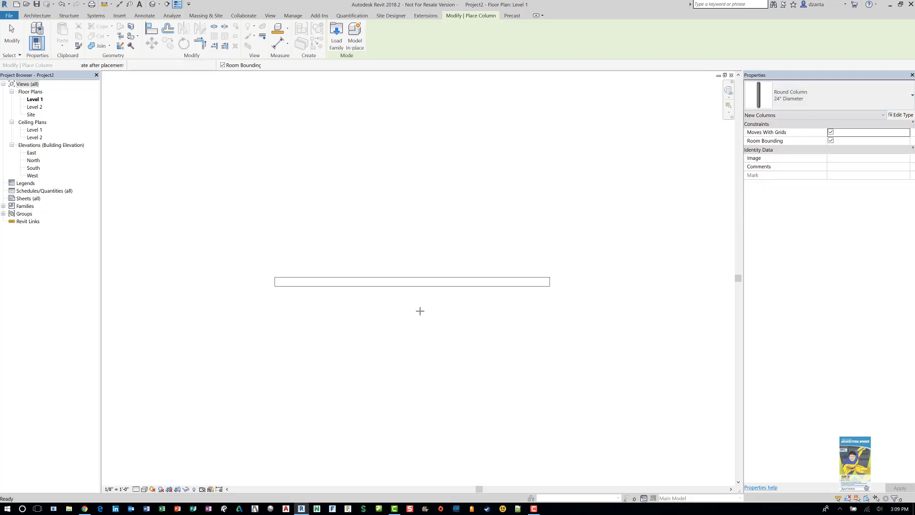
left_click(399, 296)
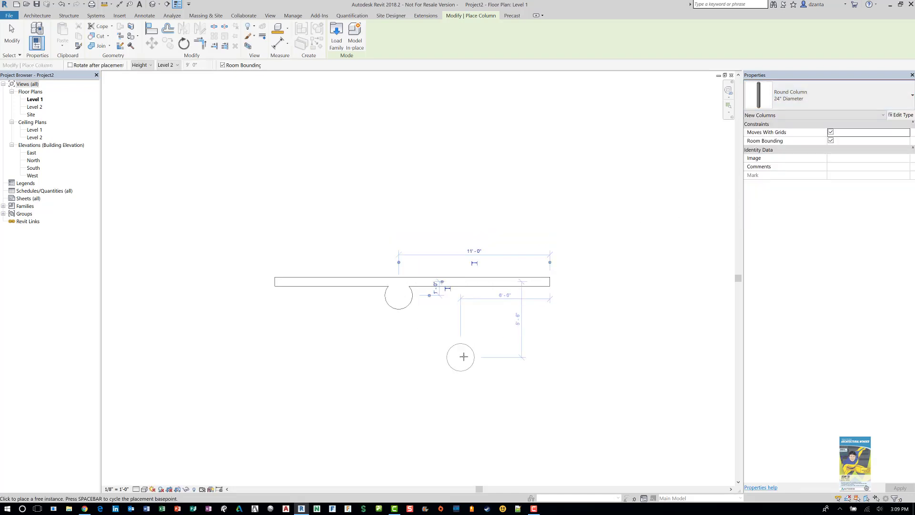
key("Escape")
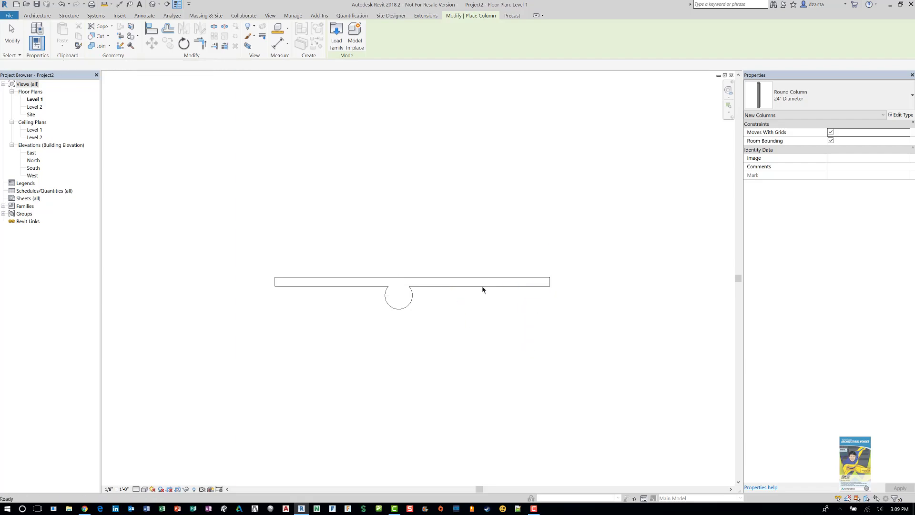
Change the wall's type to Exterior - Brick on CMU
left_click(482, 284)
left_click(837, 100)
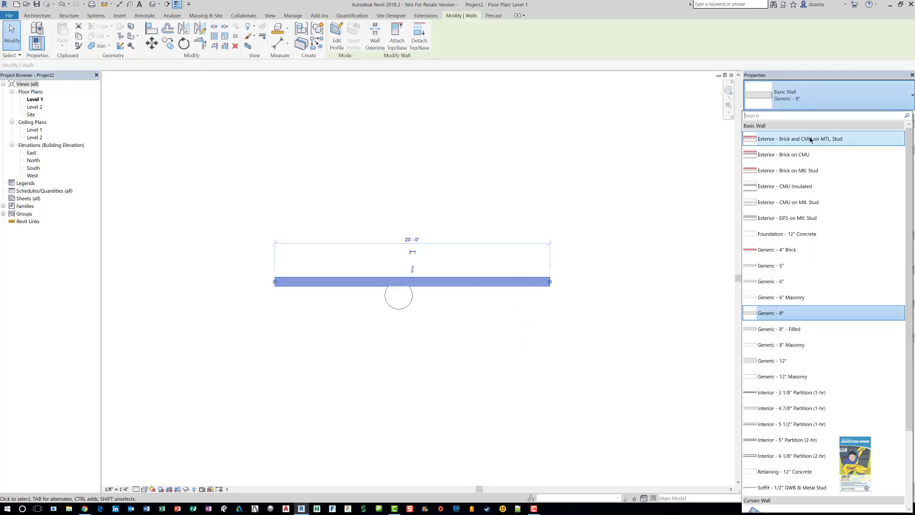
left_click(810, 152)
left_click(241, 356)
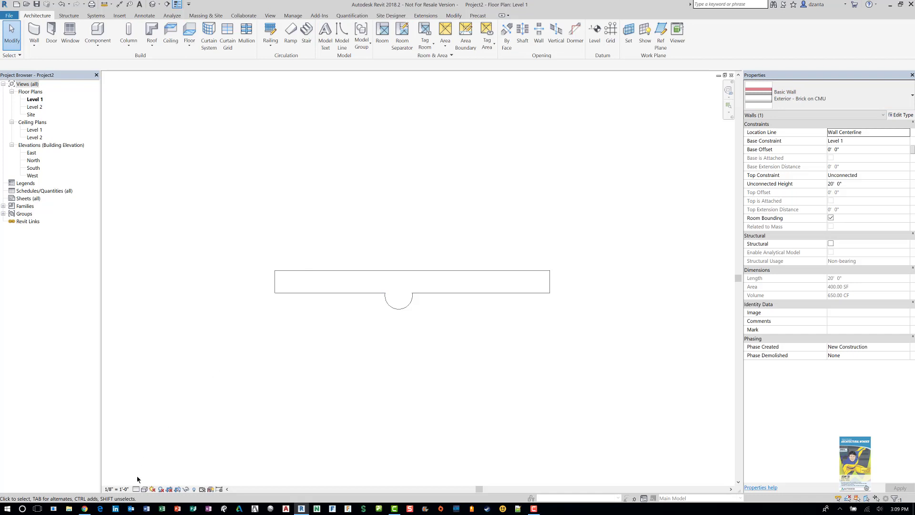
Set the Level 1 floor plan's detail level to Medium and inspect the wall layers around the round column
left_click(136, 489)
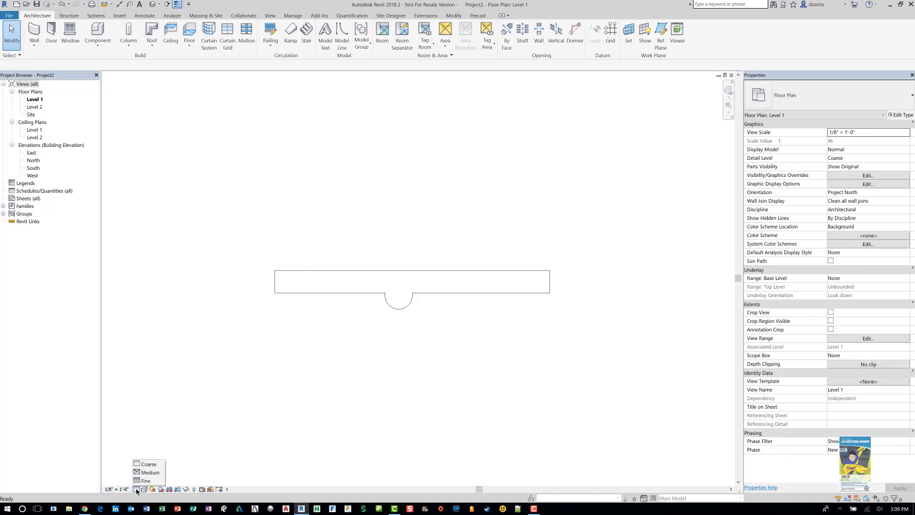
left_click(149, 473)
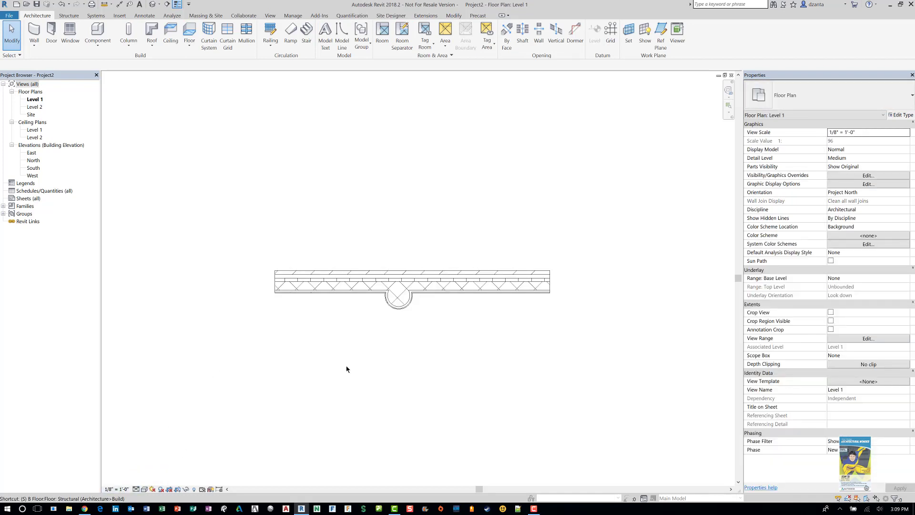
scroll(419, 323, "up", 2)
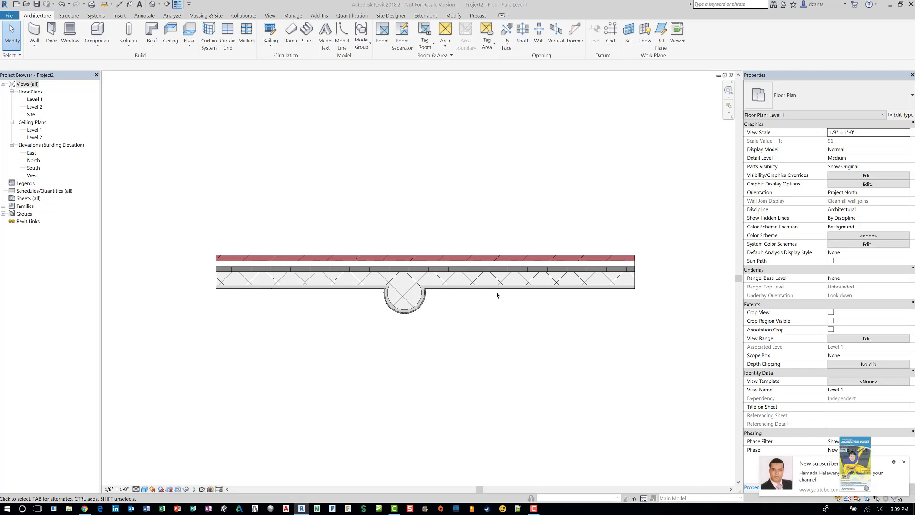
scroll(427, 308, "up", 2)
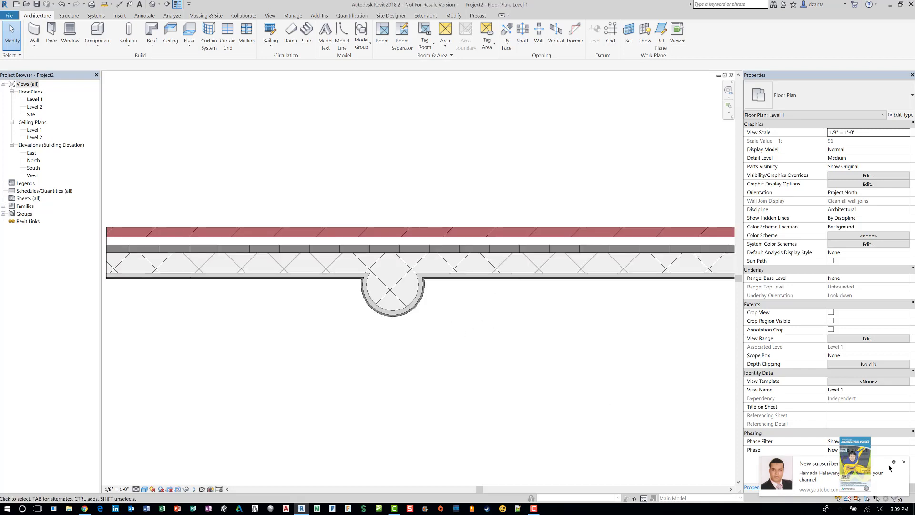
Align the center of the round column with the wall's lower finish face
left_click(904, 463)
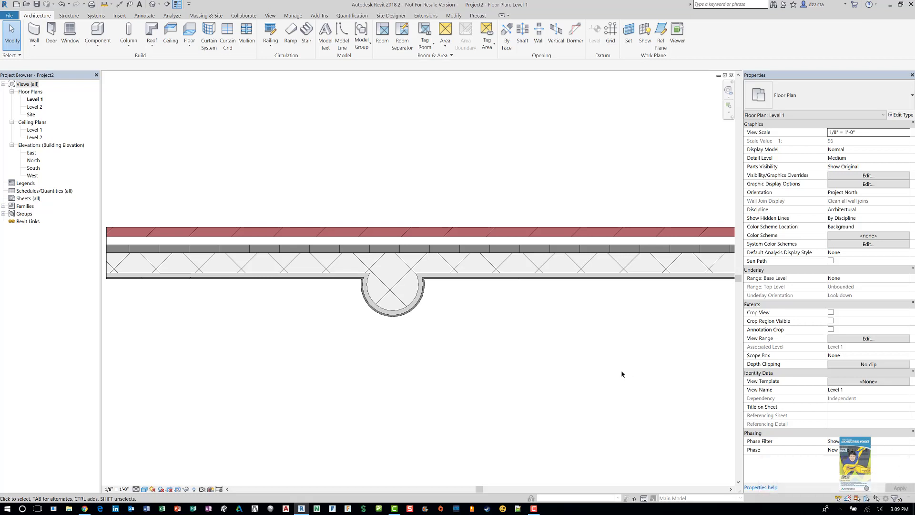
middle_click_drag(524, 343, 479, 384)
key("a")
key("l")
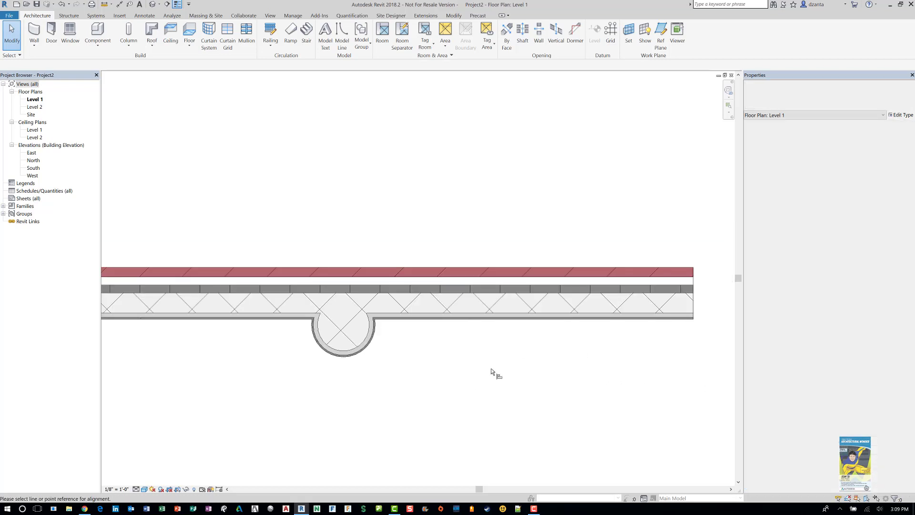
left_click(490, 318)
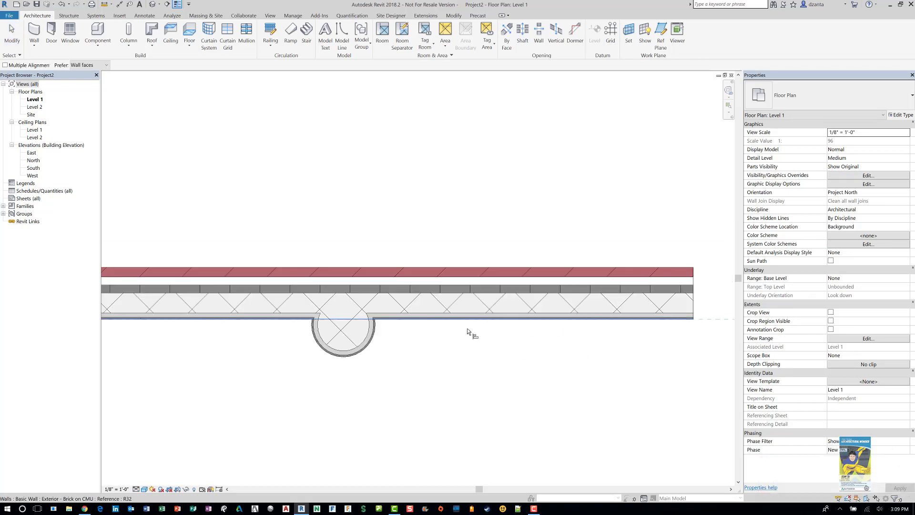
left_click(348, 331)
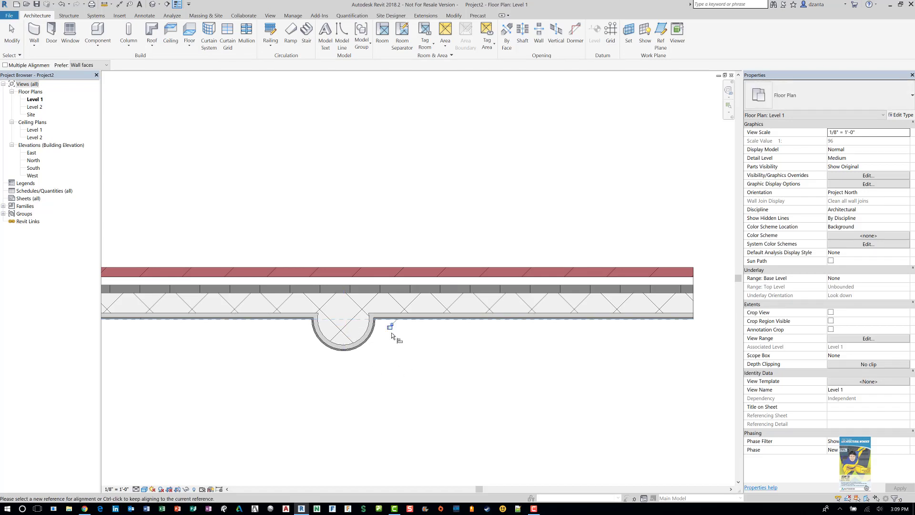
key("Escape")
key("Escape")
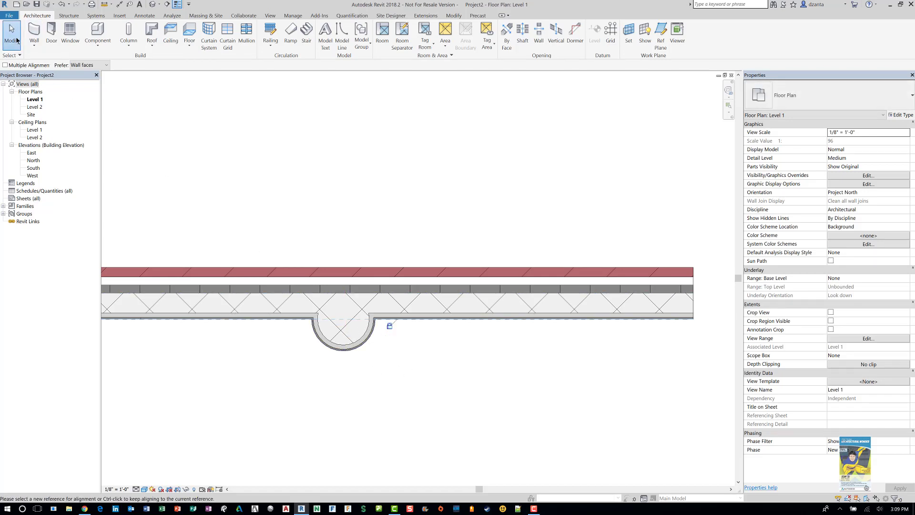
Open the default 3D view and examine how the round column meets the wall and how tall it is
scroll(281, 255, "down", 1)
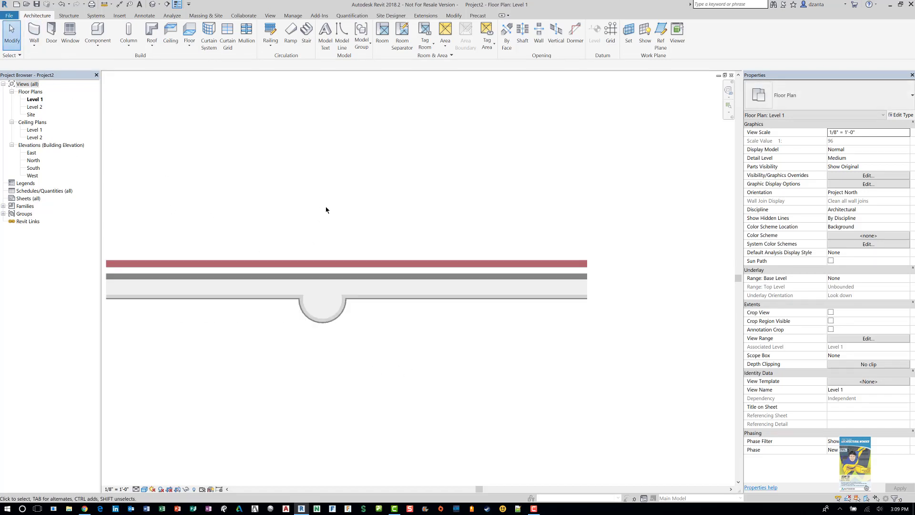
left_click(150, 4)
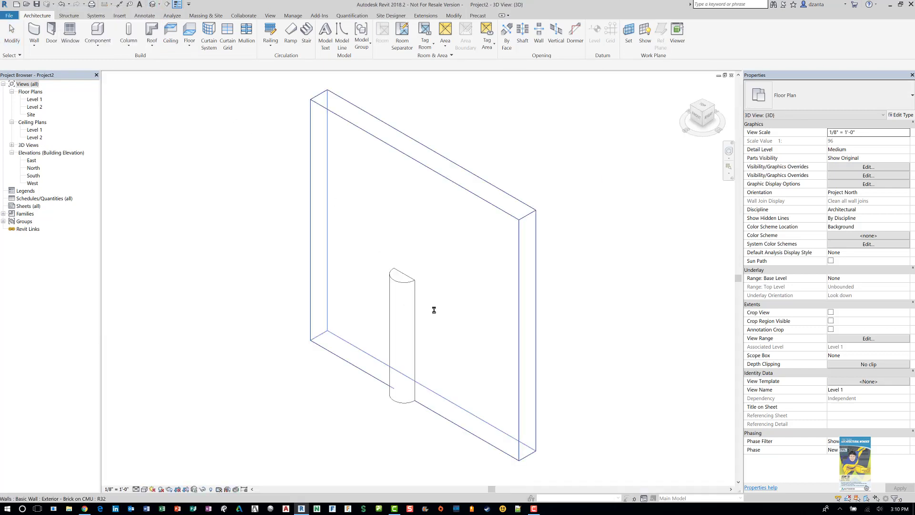
mouse_move(432, 326)
middle_mouse_down("shift")
mouse_move(525, 284)
mouse_move(630, 321)
mouse_move(564, 339)
mouse_move(448, 329)
middle_mouse_up("shift")
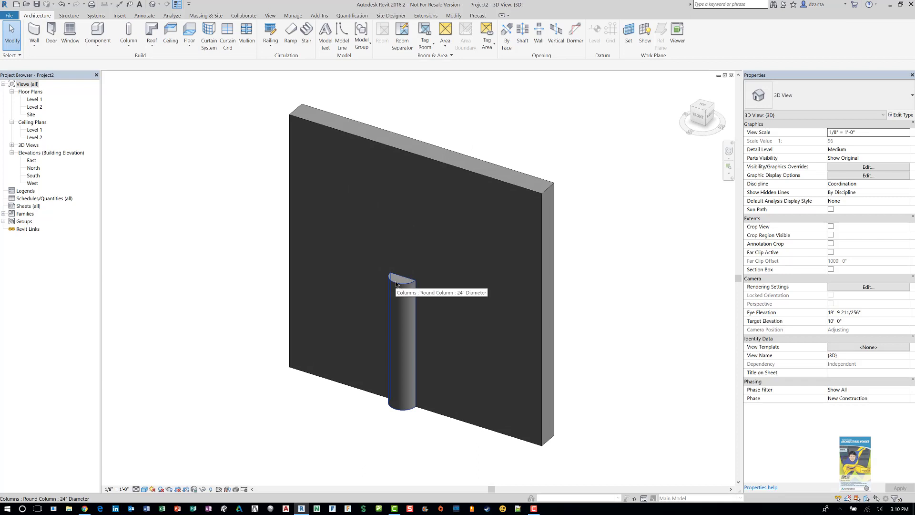
Close the 3D view and the floor plan to exit the project
left_click(730, 75)
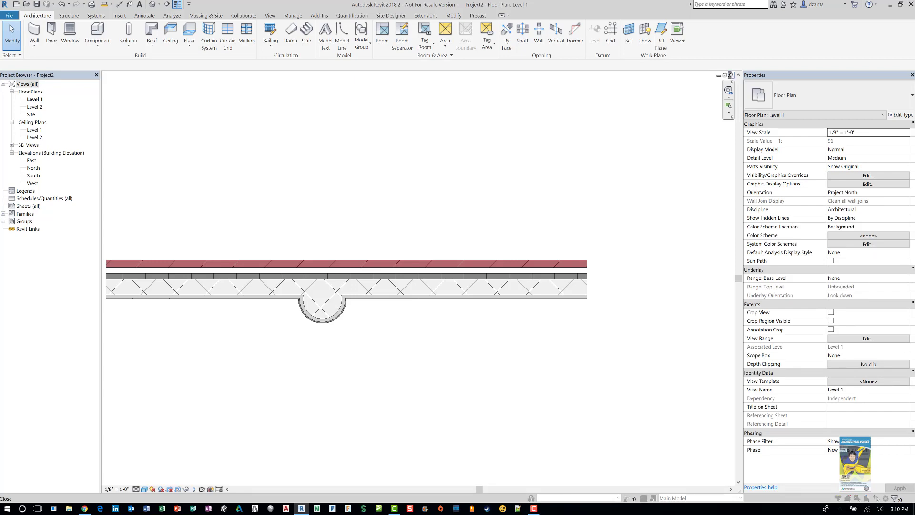
left_click(732, 75)
left_click(482, 256)
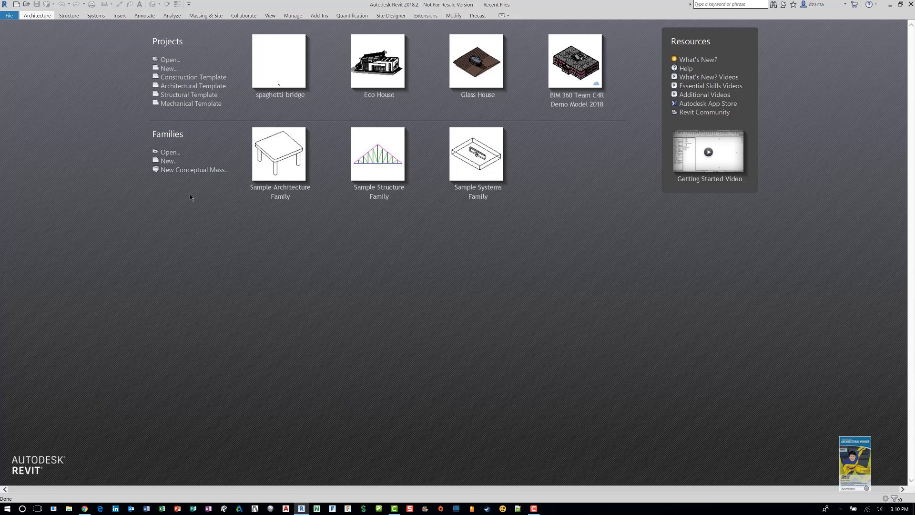
Create a new family from the Column.rft template, after comparing its preview with that of Structural Column.rft
left_click(167, 162)
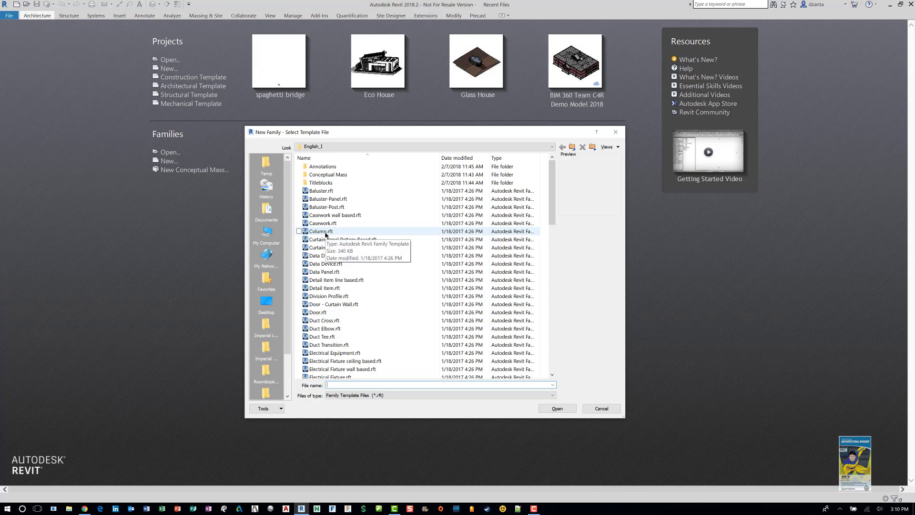
left_click(326, 234)
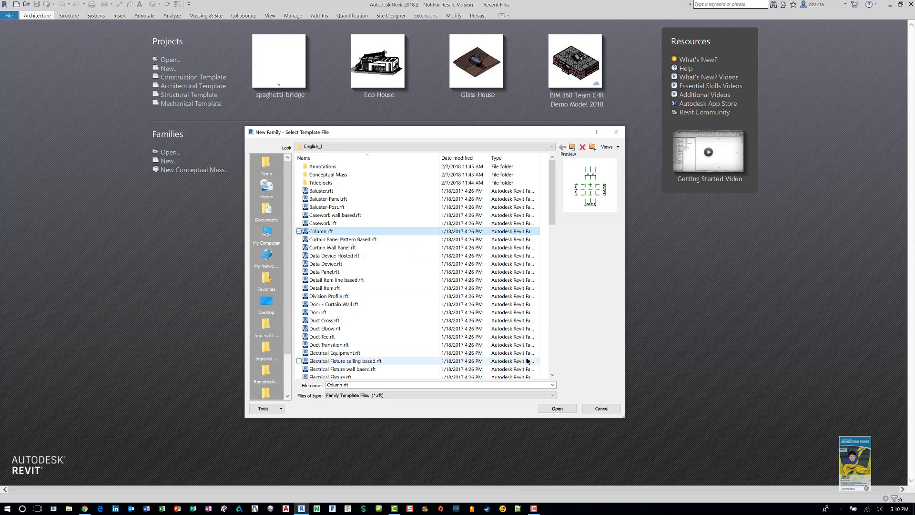
left_click(553, 363)
double_click(553, 363)
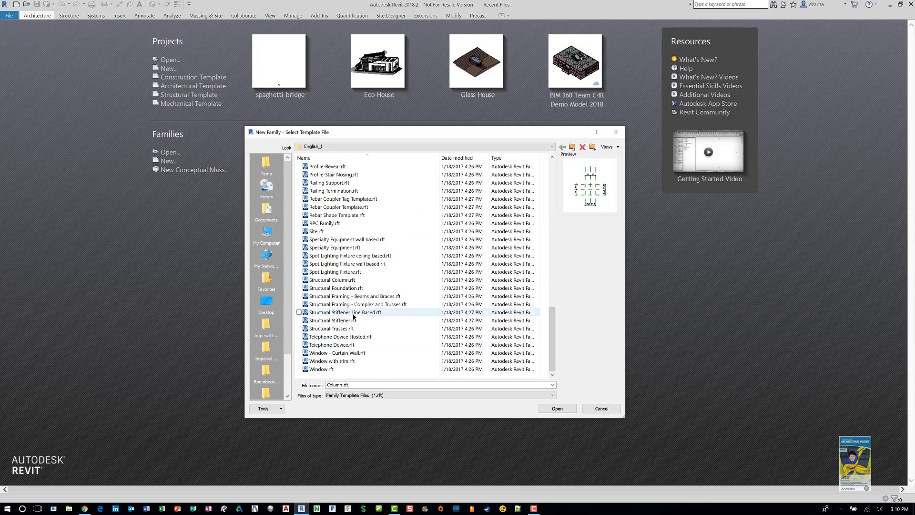
left_click(348, 281)
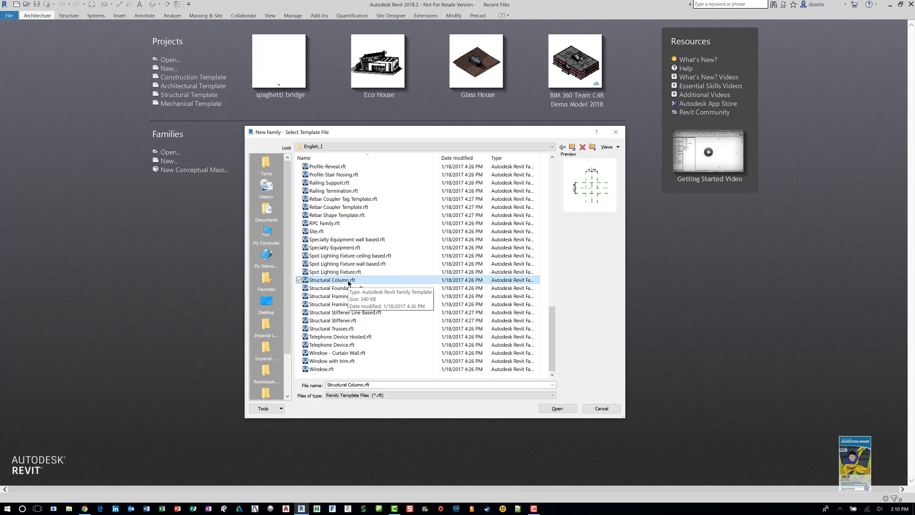
left_click(554, 175)
left_click(554, 175)
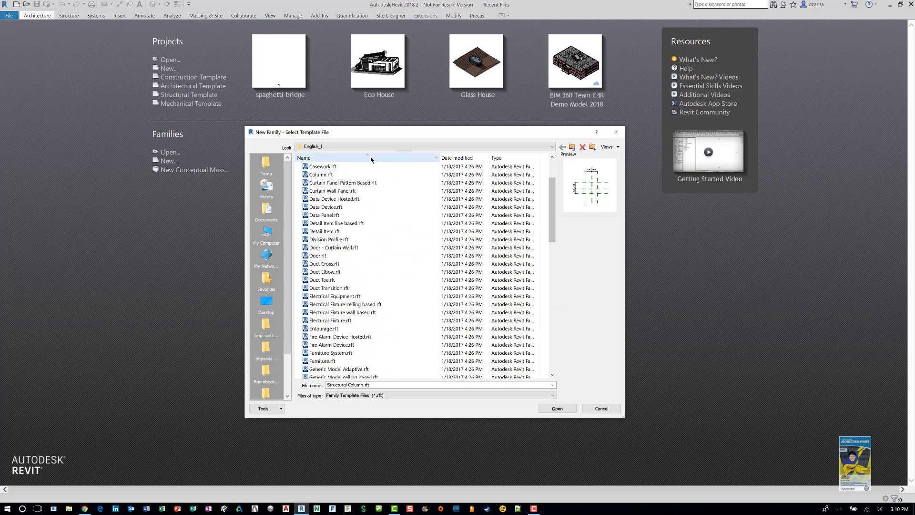
left_click(325, 175)
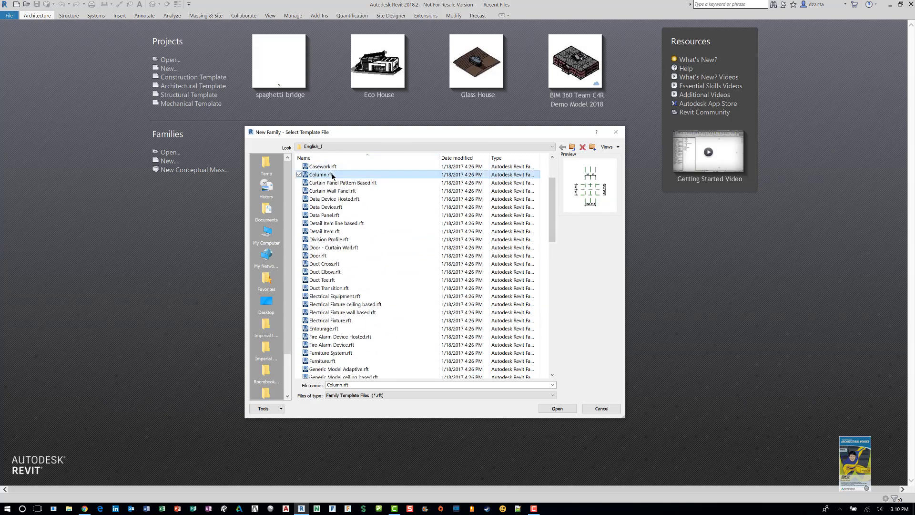
left_click(560, 410)
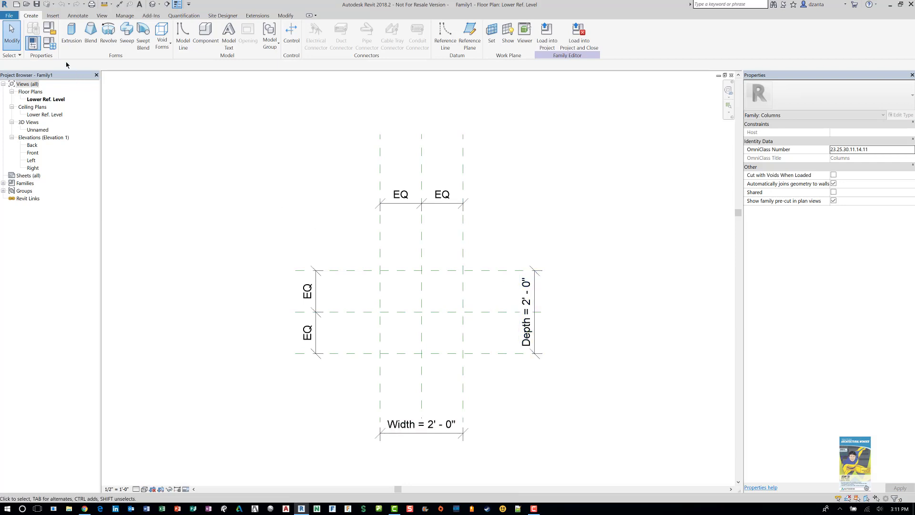
Review the column family's Width and Depth parameters in Family Types without changing them
left_click(49, 44)
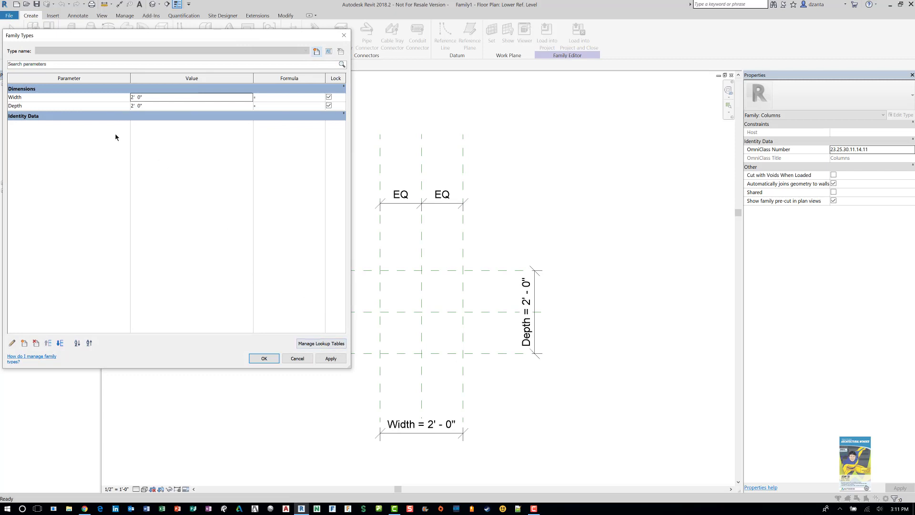
left_click(298, 358)
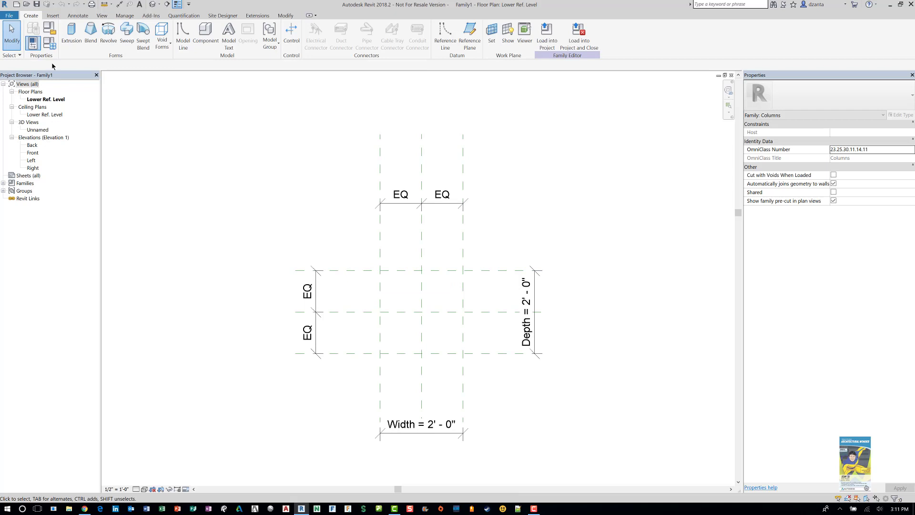
Start an extrusion and sketch a 1' radius circle centered where the back reference plane crosses the vertical center plane
left_click(71, 38)
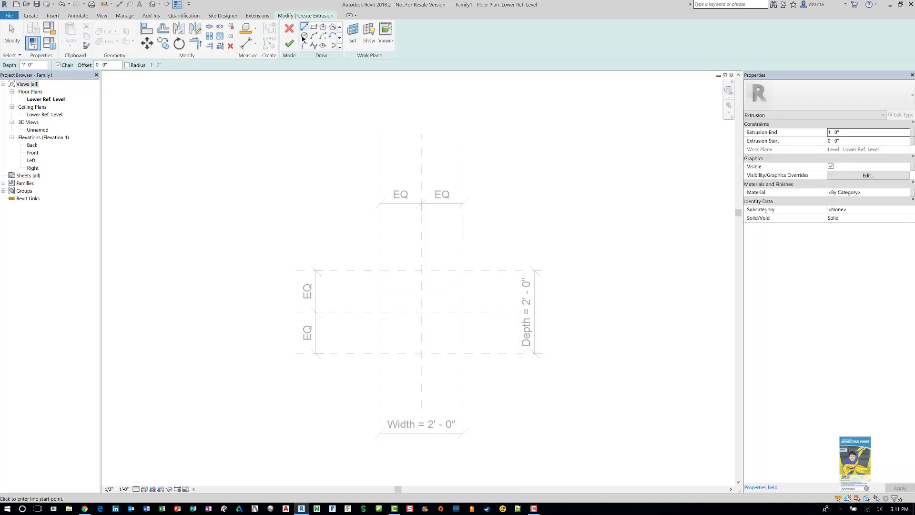
left_click(304, 36)
left_click(421, 271)
left_click(422, 313)
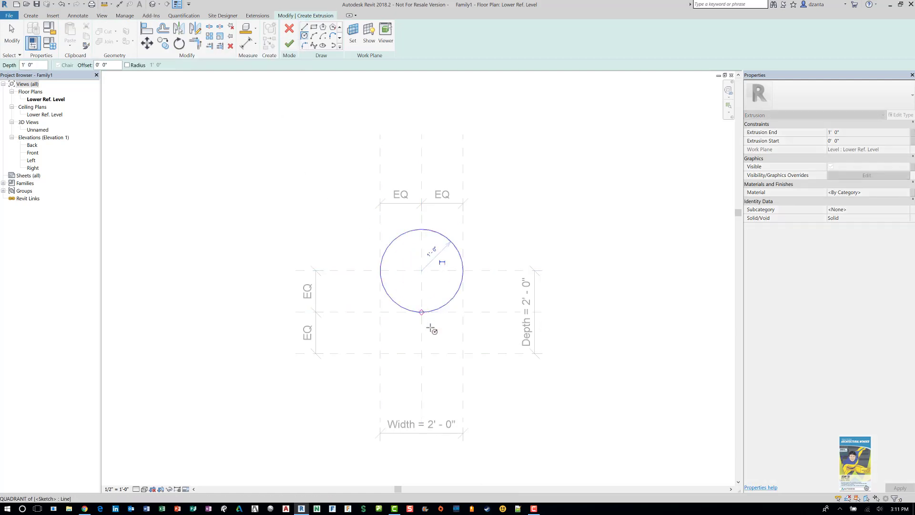
Draw a 2' horizontal line across the circle's diameter and trim the extrusion sketch to a half-circle
left_click(12, 38)
left_click(304, 26)
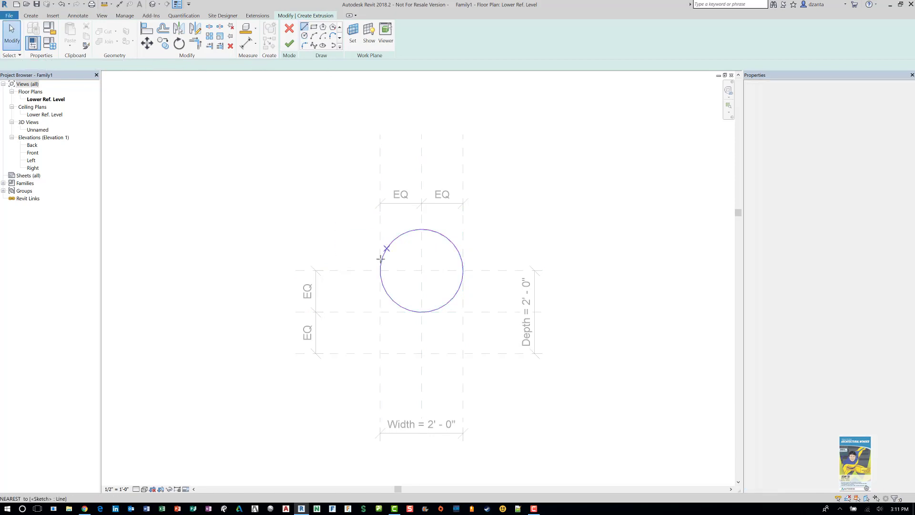
left_click(380, 271)
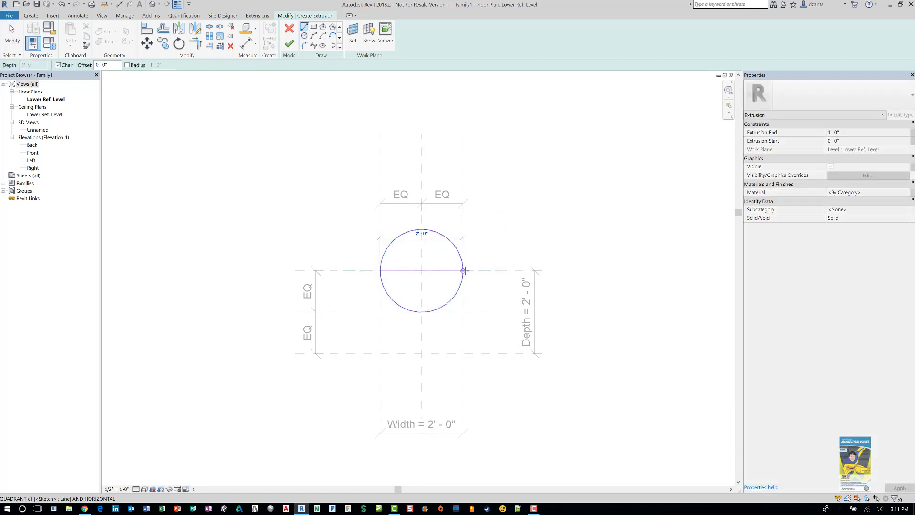
left_click(465, 270)
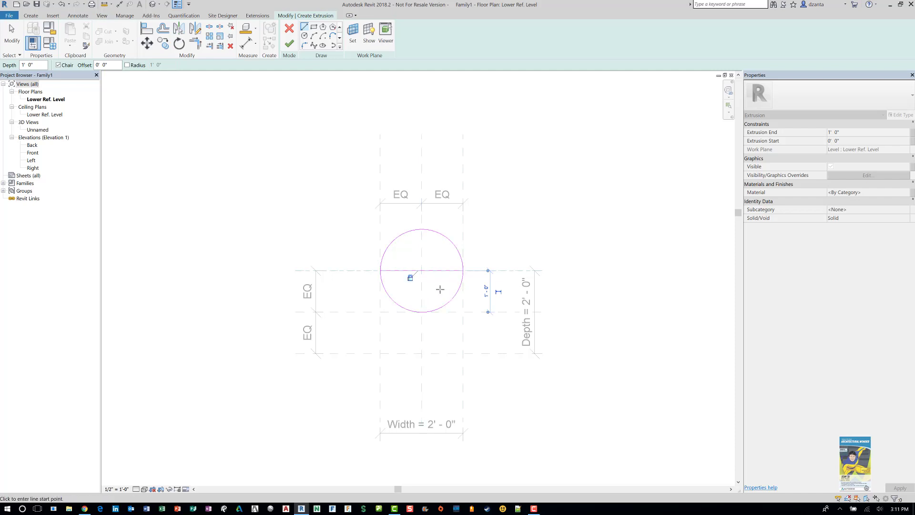
key("Escape")
key("Escape")
key("t")
key("r")
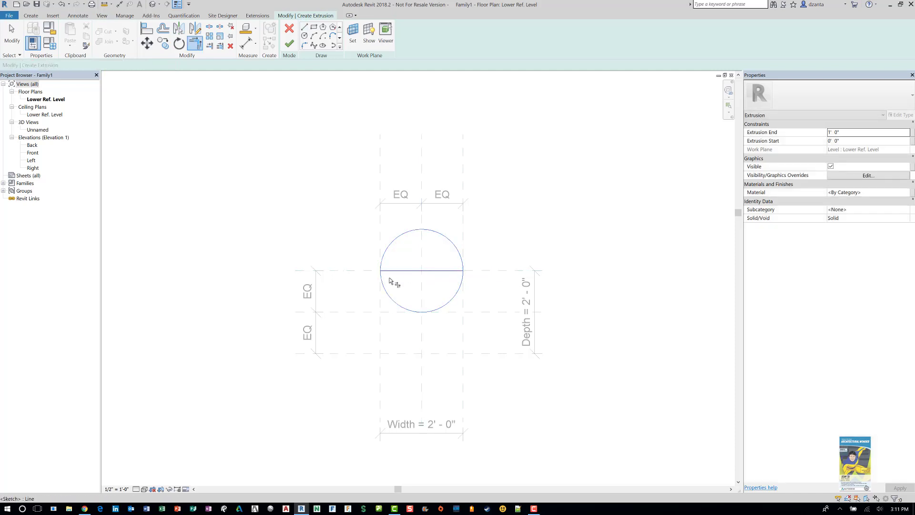
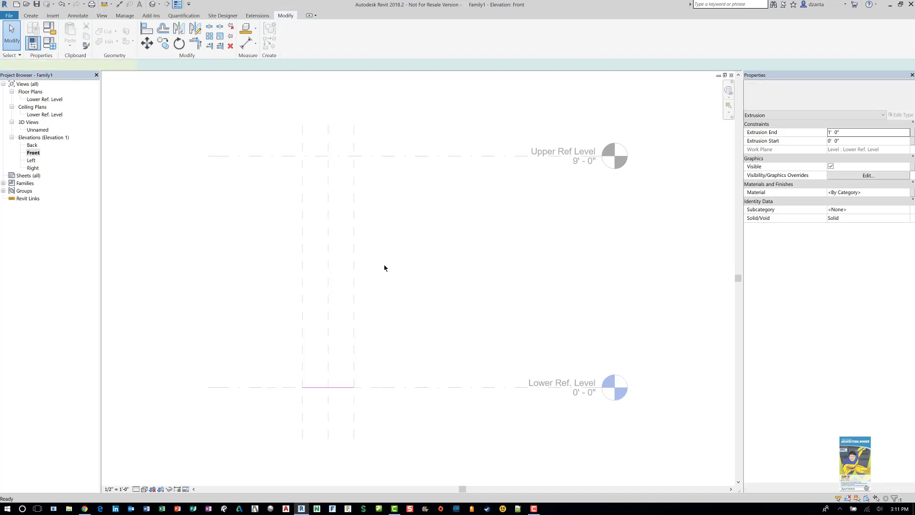
In the Front elevation, stretch the extrusion's top to about 7'-4" and lift its base clear of the Lower Ref. Level
left_click(418, 328)
left_click(327, 365)
left_click_drag(328, 358, 328, 198)
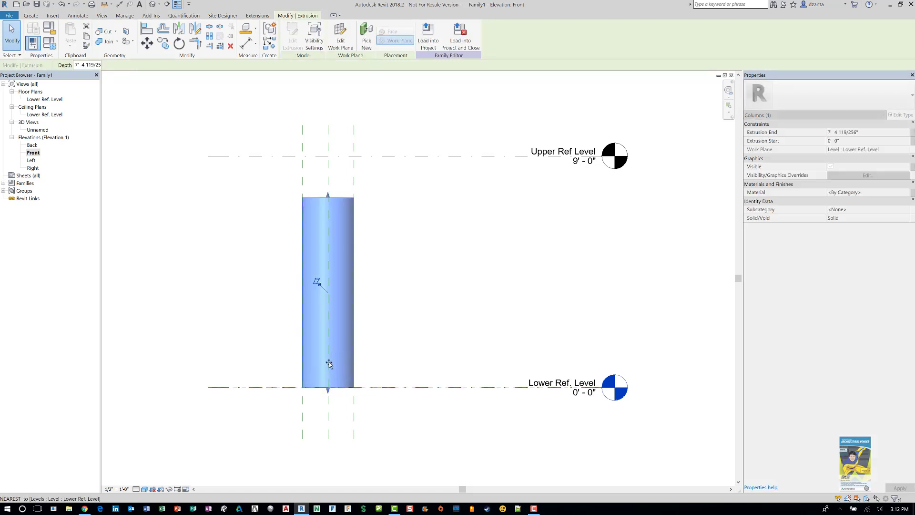
left_click_drag(328, 390, 328, 330)
left_click(373, 326)
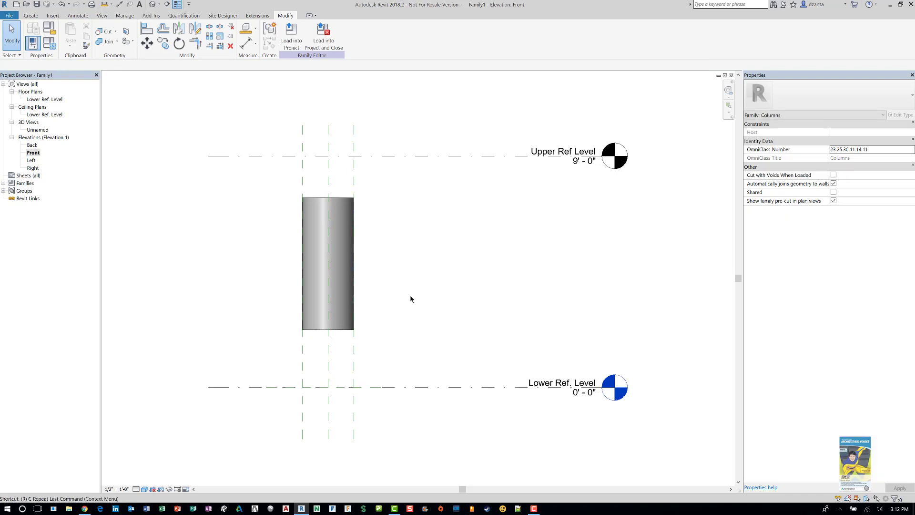
Draw two horizontal reference planes across the column, about 3" above the Lower Ref. Level and about 4" below the Upper Ref Level
key("r")
key("p")
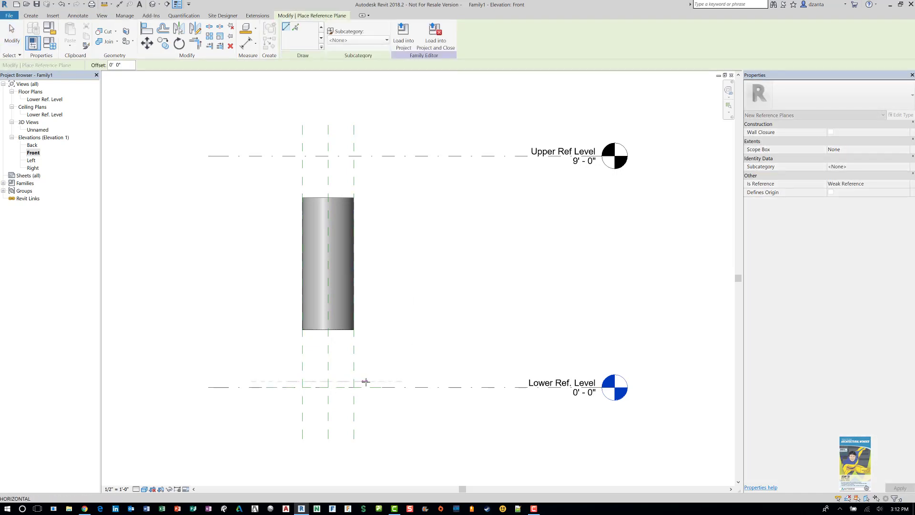
left_click(266, 386)
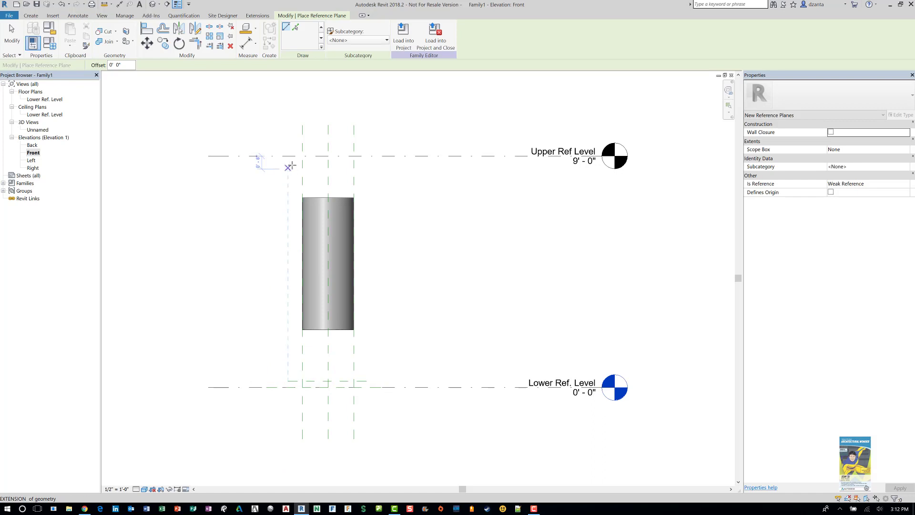
left_click(357, 165)
key("Escape")
key("Escape")
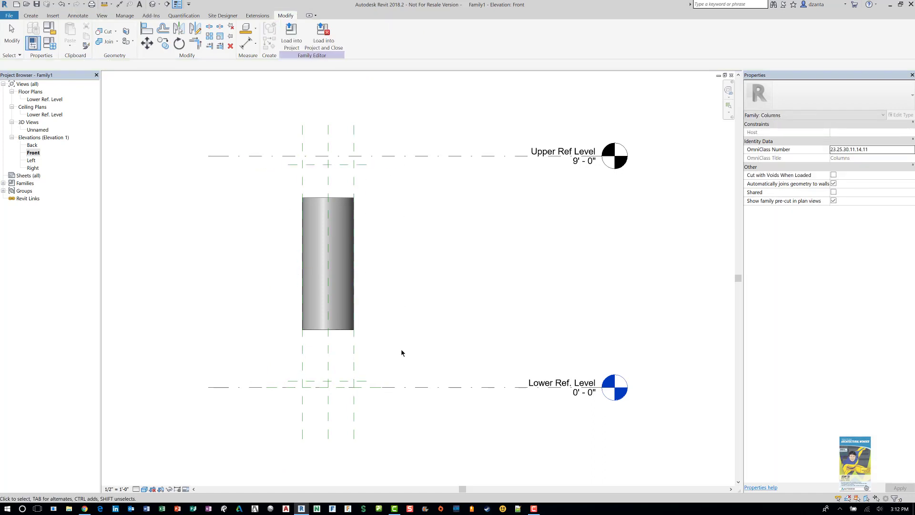
Set the lower reference plane's offset above the Lower Ref. Level to 5"
left_click(359, 382)
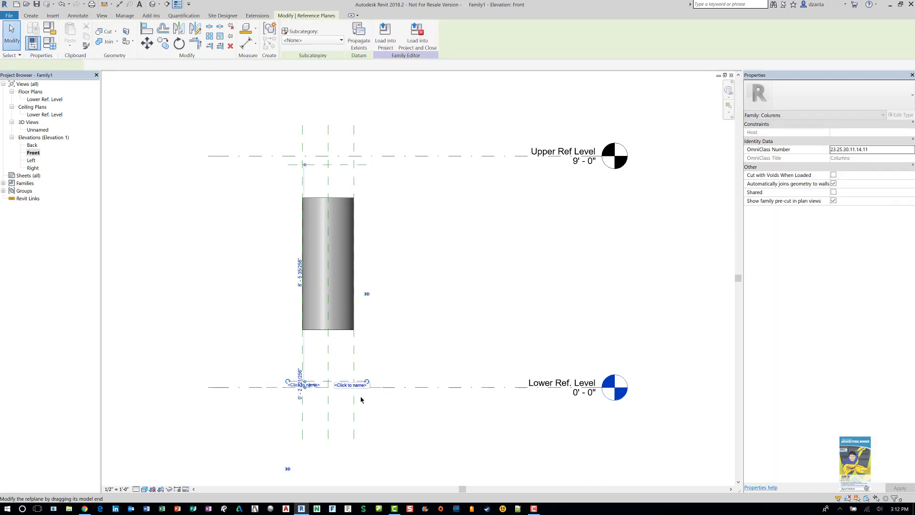
left_click(299, 400)
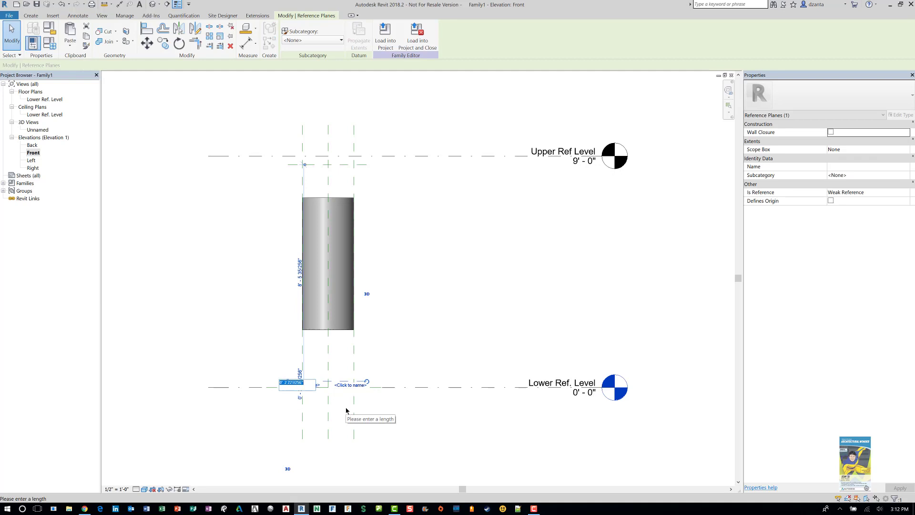
type("5")
key("Return")
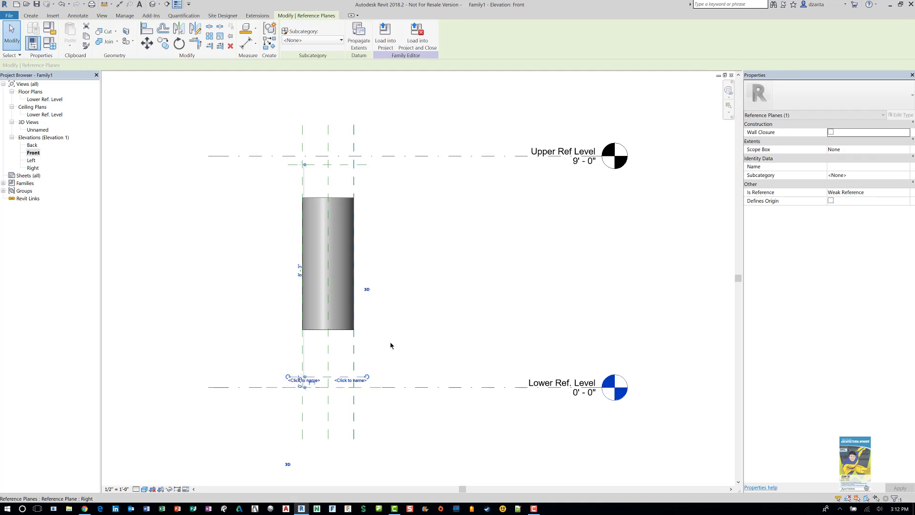
key("Escape")
Set the upper reference plane's offset below the Upper Ref Level to 5"
left_click(361, 167)
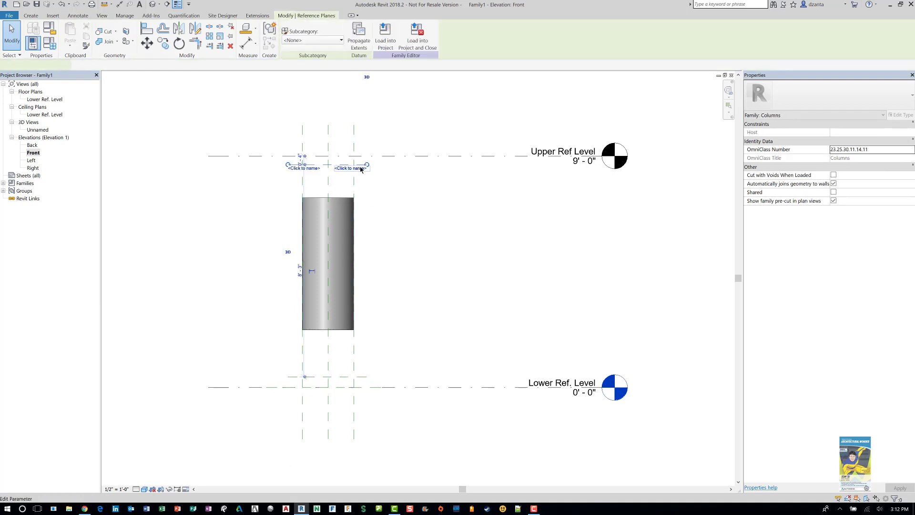
left_click(298, 158)
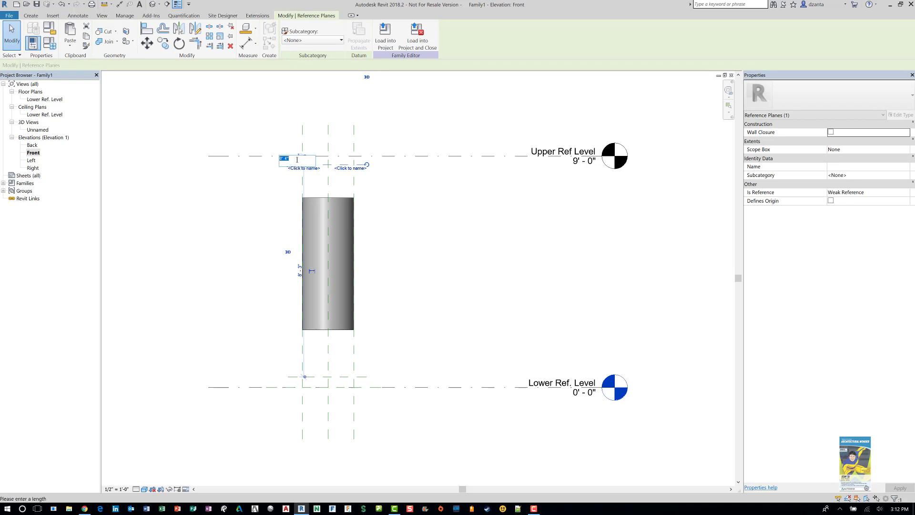
type("5\"")
key("Return")
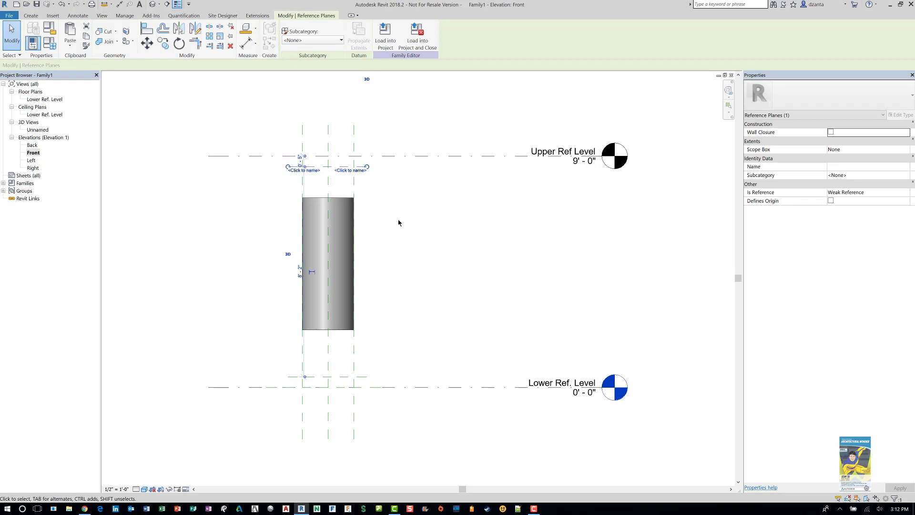
key("Escape")
Add an aligned dimension between the lower reference plane and the Lower Ref. Level, beside the column
scroll(420, 393, "up", 2)
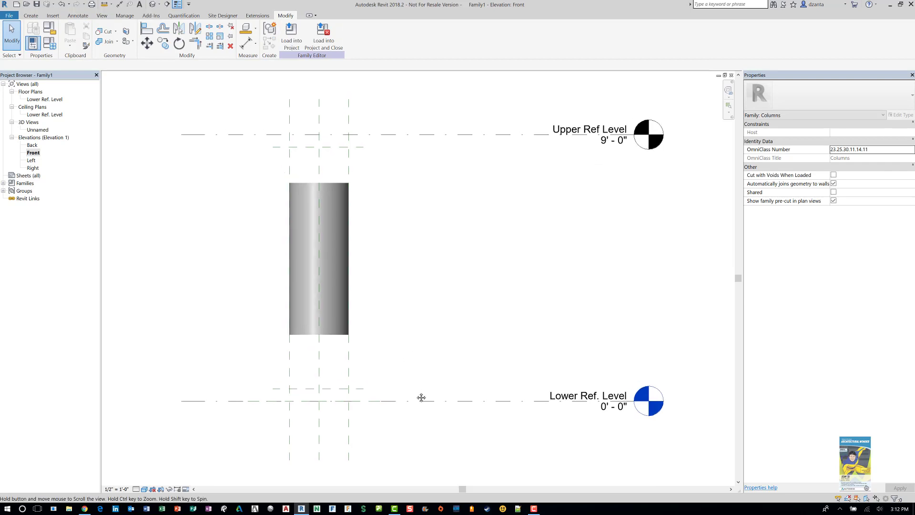
key("d")
key("i")
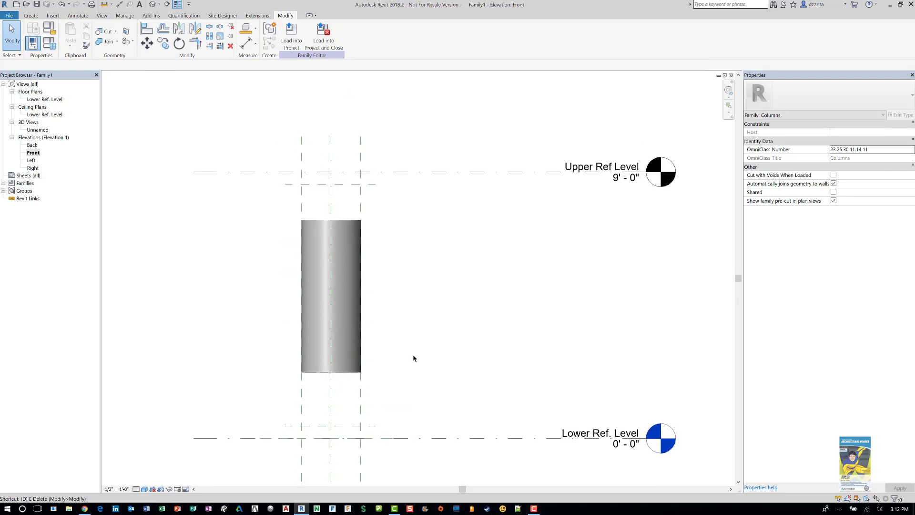
left_click(378, 427)
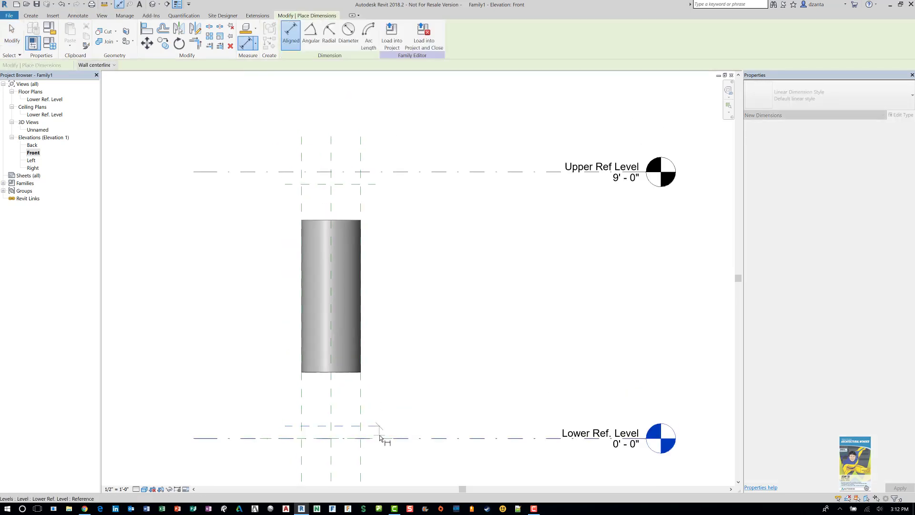
left_click(382, 437)
left_click(419, 432)
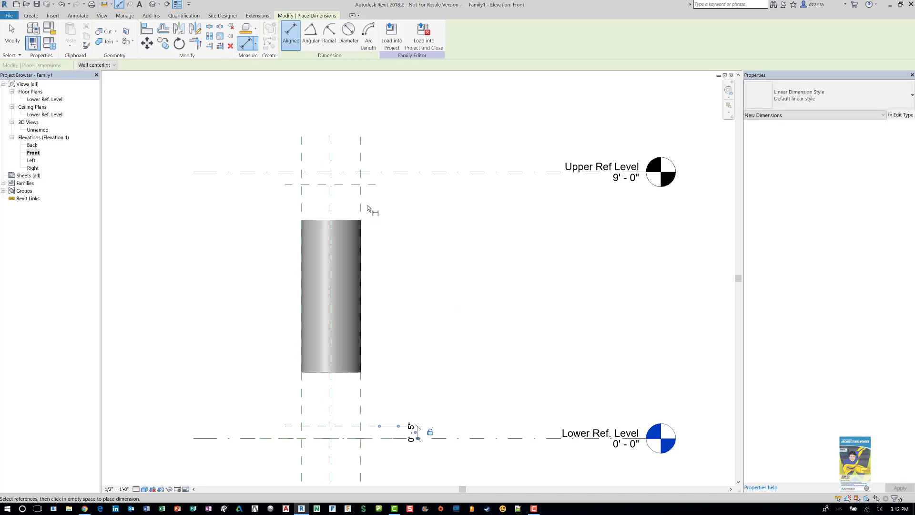
Add an aligned dimension between the upper reference plane and the Upper Ref Level
left_click(373, 184)
left_click(392, 172)
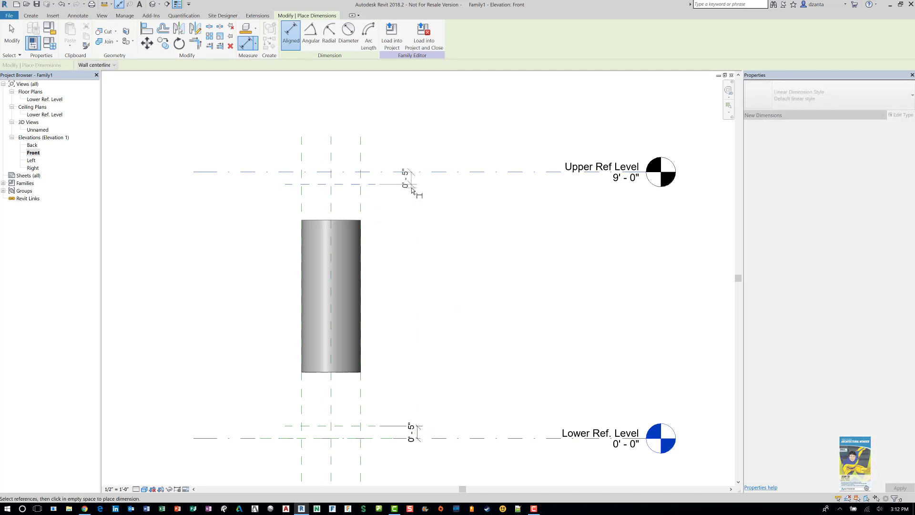
left_click(418, 191)
key("Escape")
key("Escape")
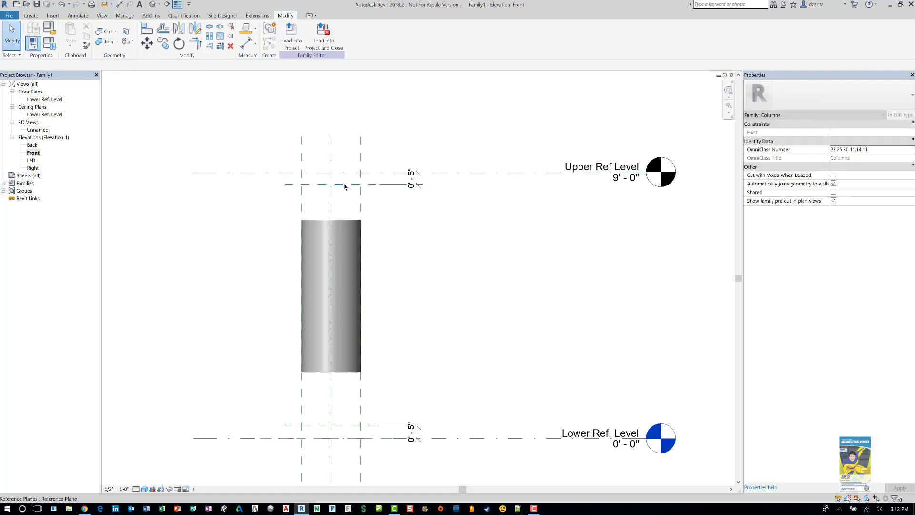
left_click(419, 184)
key("Escape")
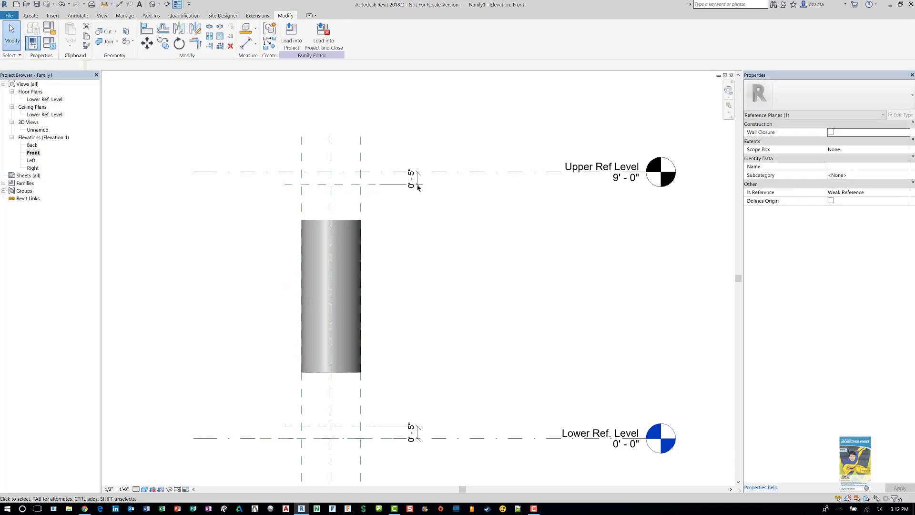
left_click(418, 186)
key("Escape")
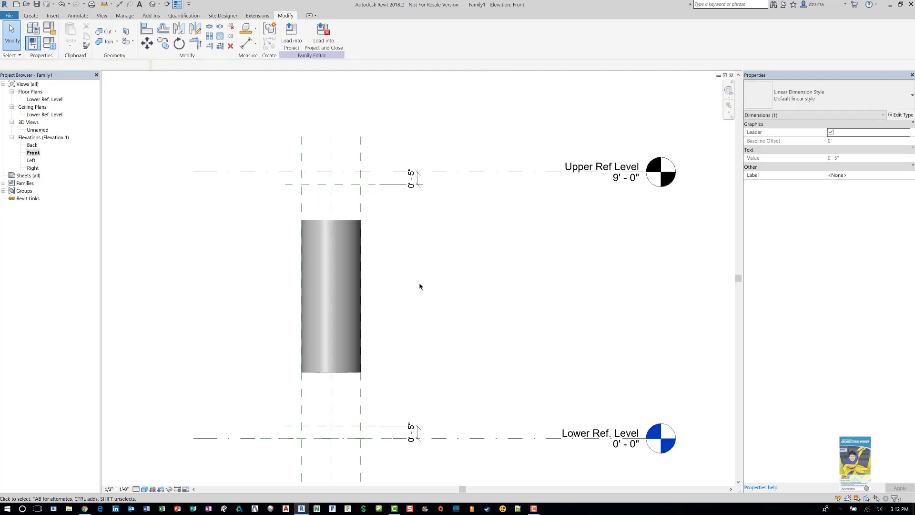
Start a new extrusion sketch in the Lower Ref. Level floor plan
double_click(35, 100)
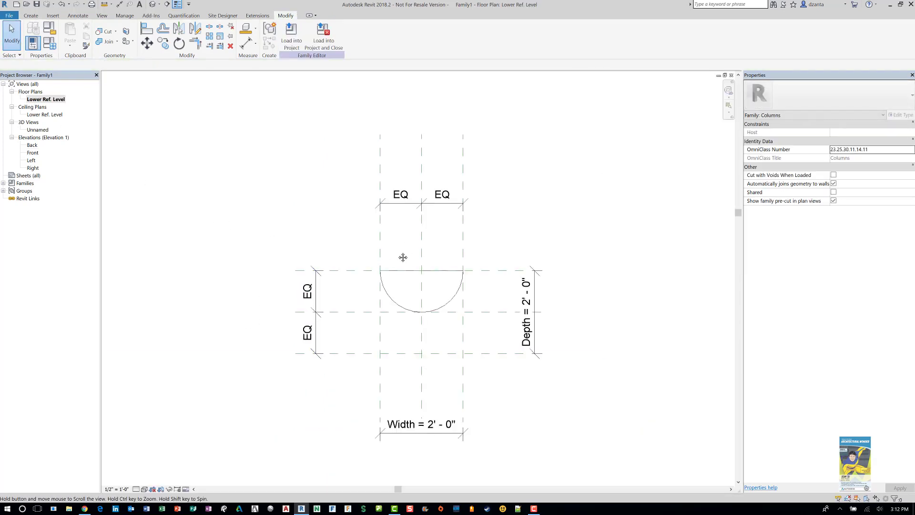
middle_click_drag(403, 257, 386, 282)
left_click(31, 16)
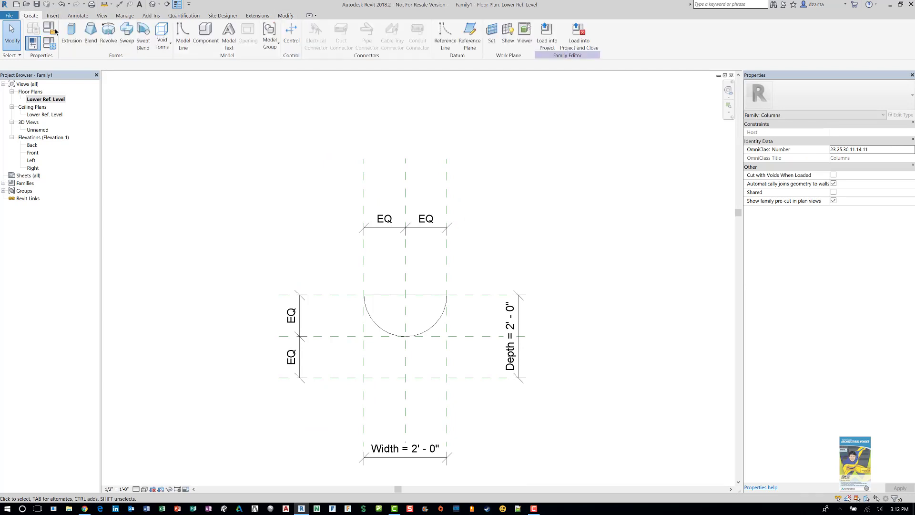
left_click(69, 36)
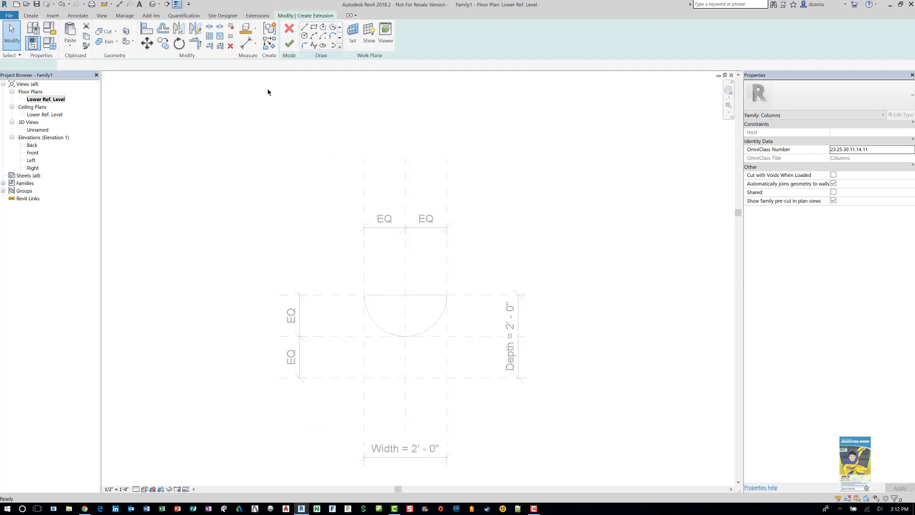
left_click(304, 35)
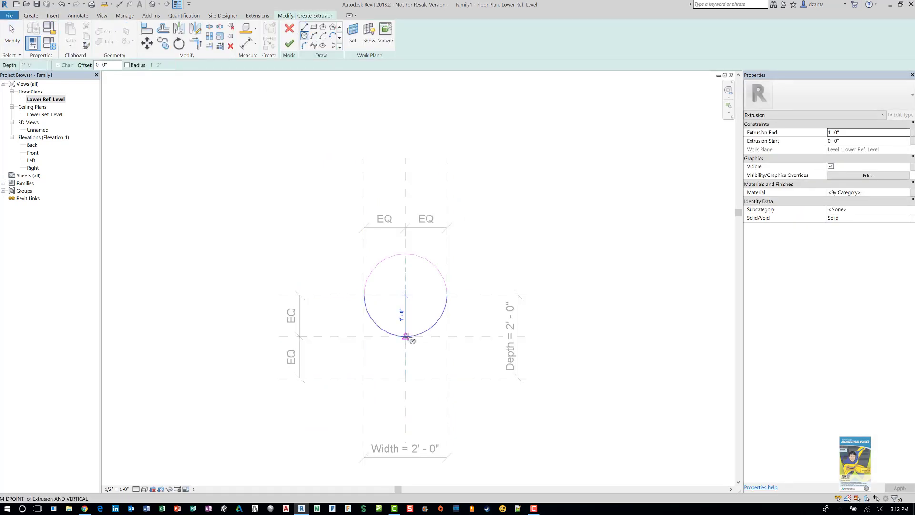
left_click(406, 332)
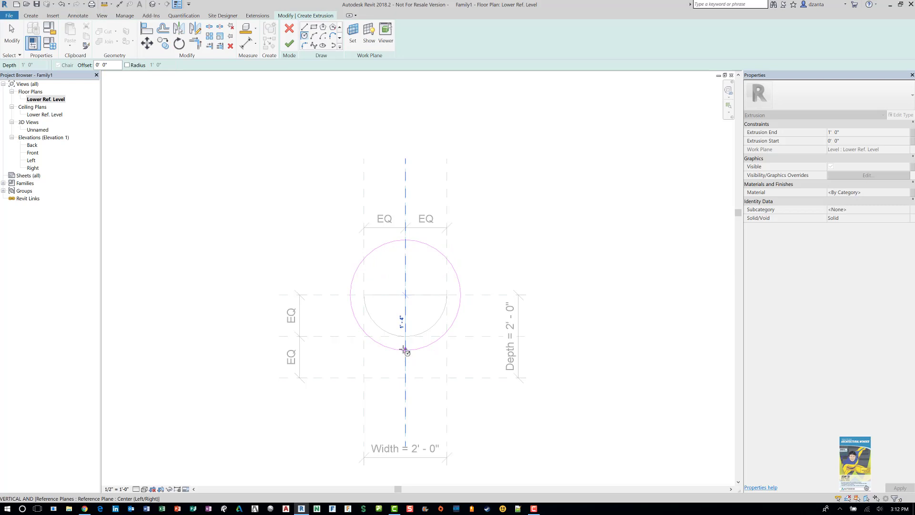
key("Escape")
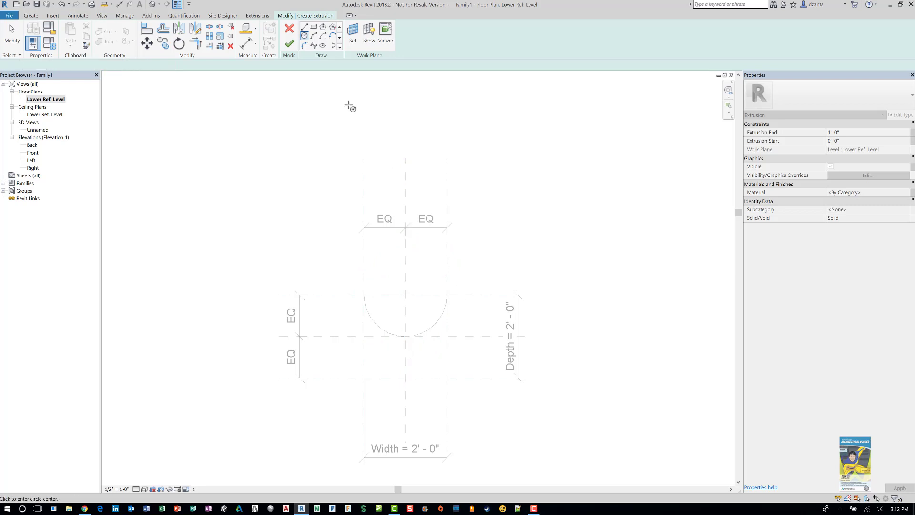
Sketch an arc offset 1" outside the half-round column by picking its curved edge
left_click(339, 40)
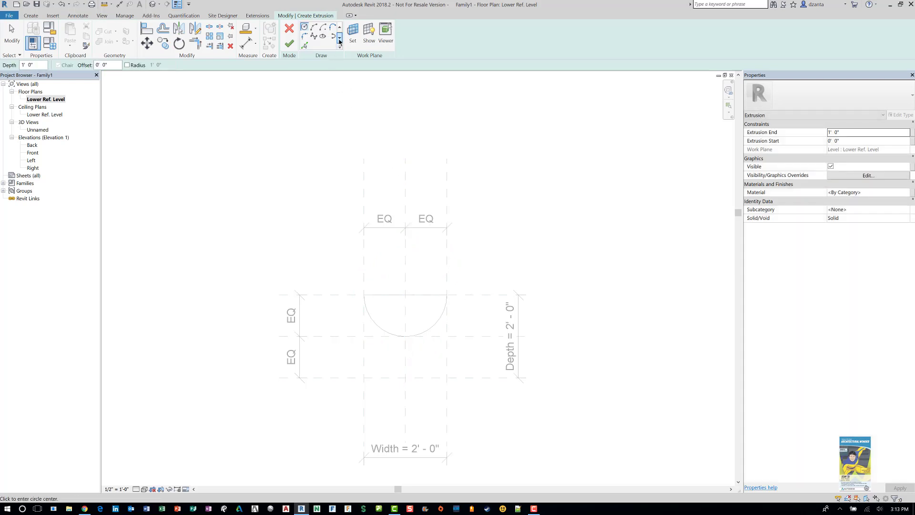
left_click(305, 46)
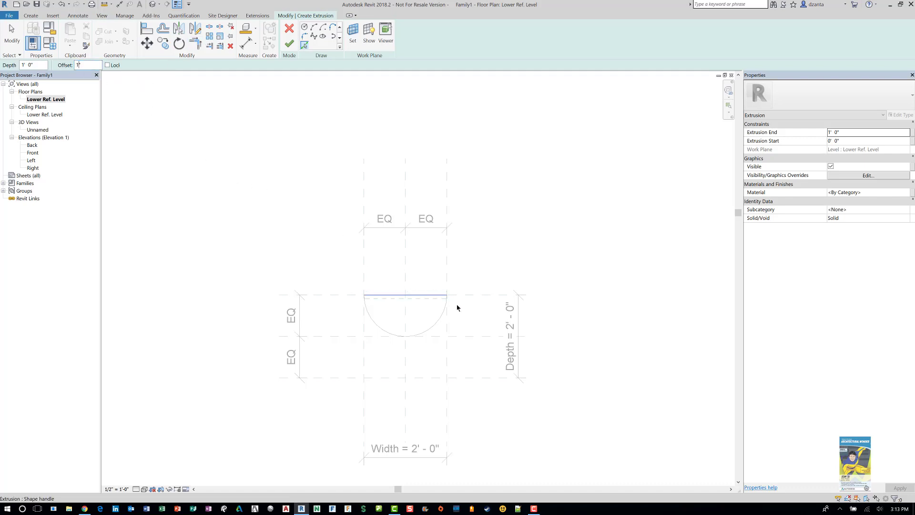
left_click(427, 334)
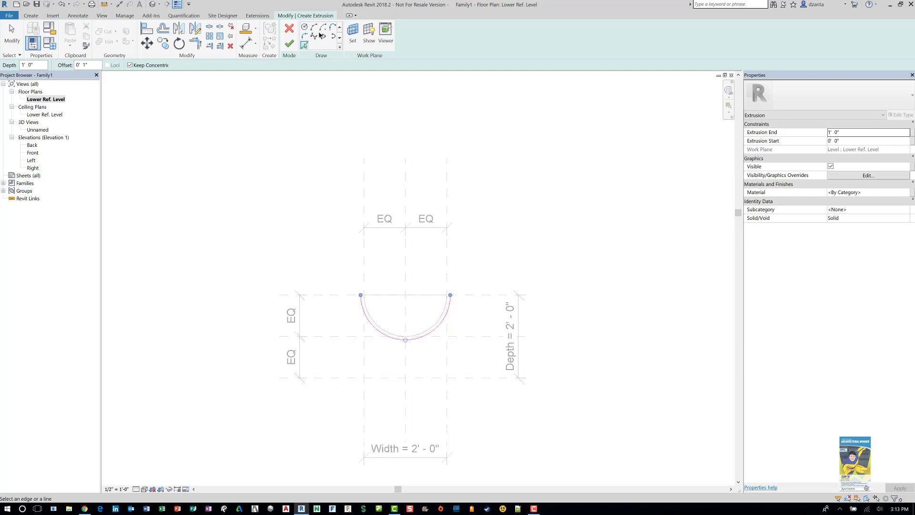
Close the arc with a straight line between its ends at zero offset, and finish the base extrusion
left_click(340, 28)
left_click(307, 27)
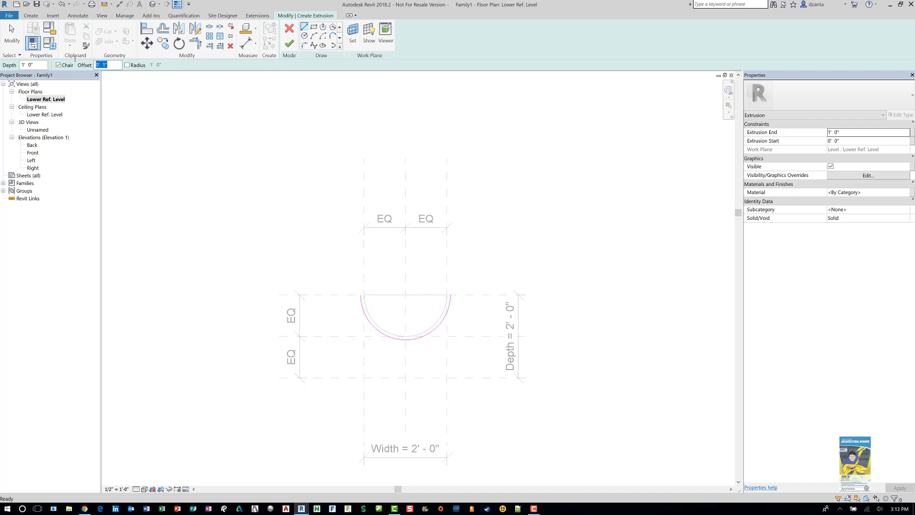
left_click(361, 295)
left_click(451, 295)
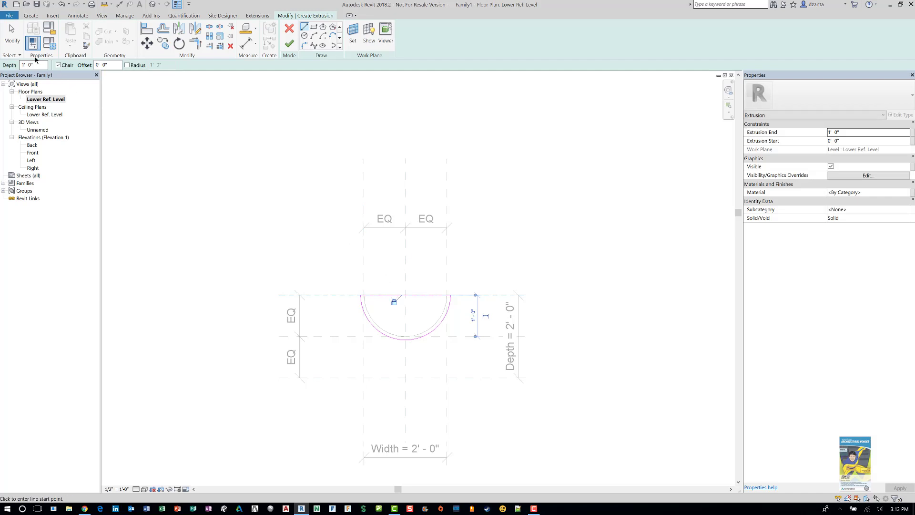
left_click(12, 33)
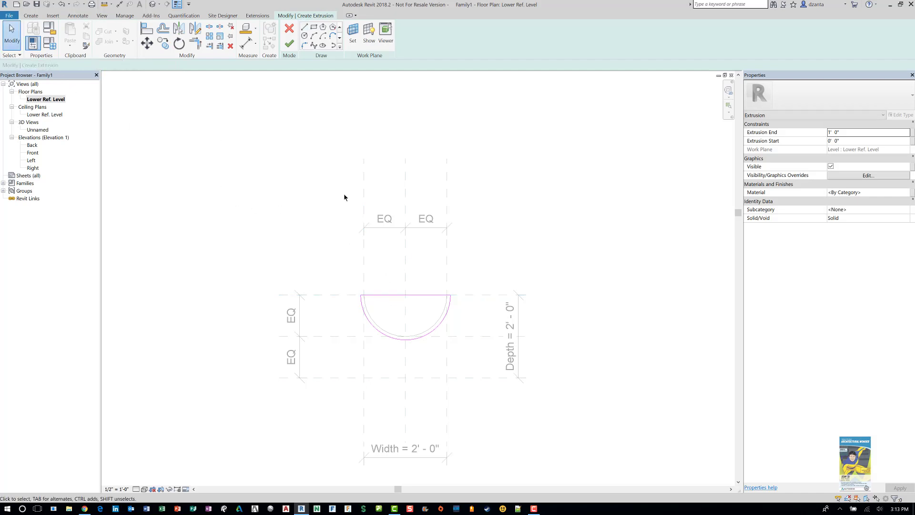
scroll(433, 327, "up", 2)
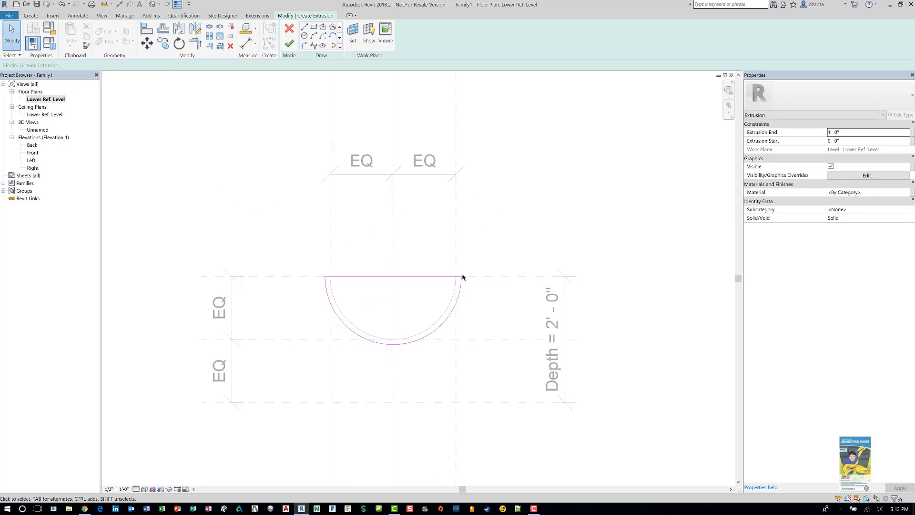
left_click(289, 42)
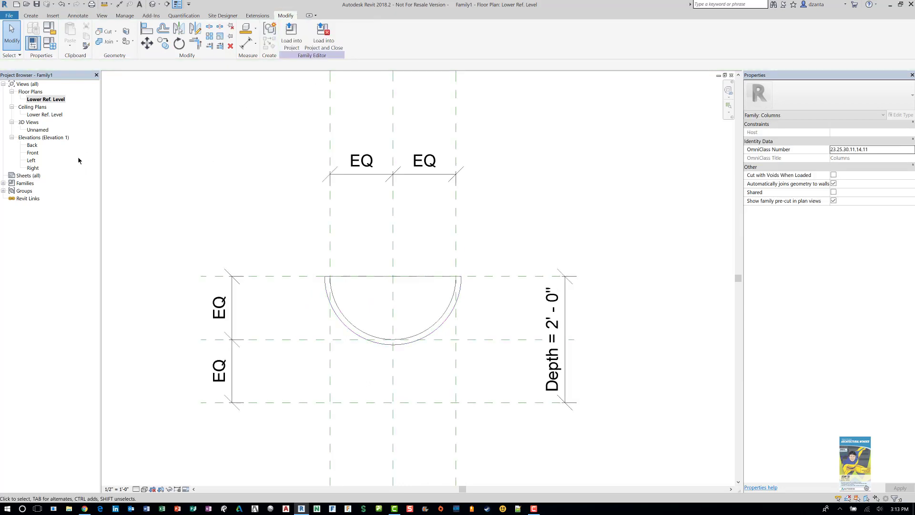
In the Front elevation, lower the base extrusion's top to the lower reference plane and align its bottom with the Lower Ref. Level
double_click(32, 153)
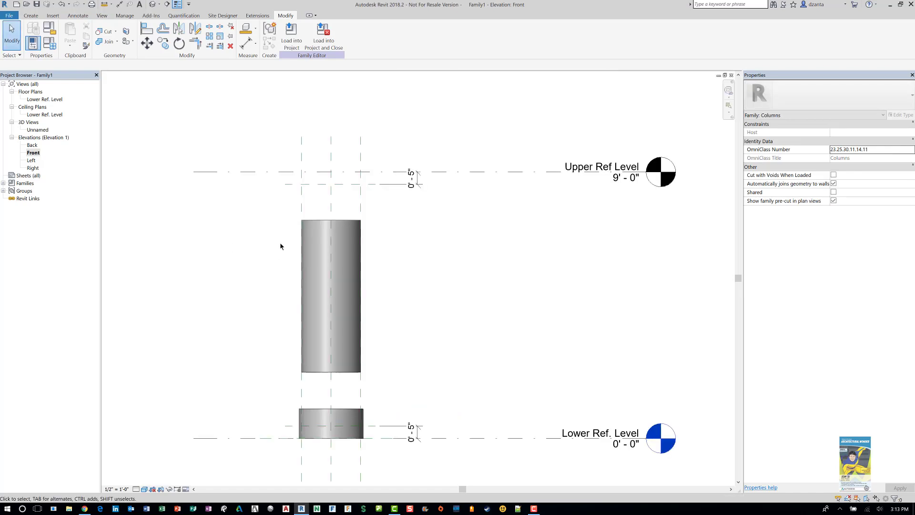
scroll(493, 373, "up", 2)
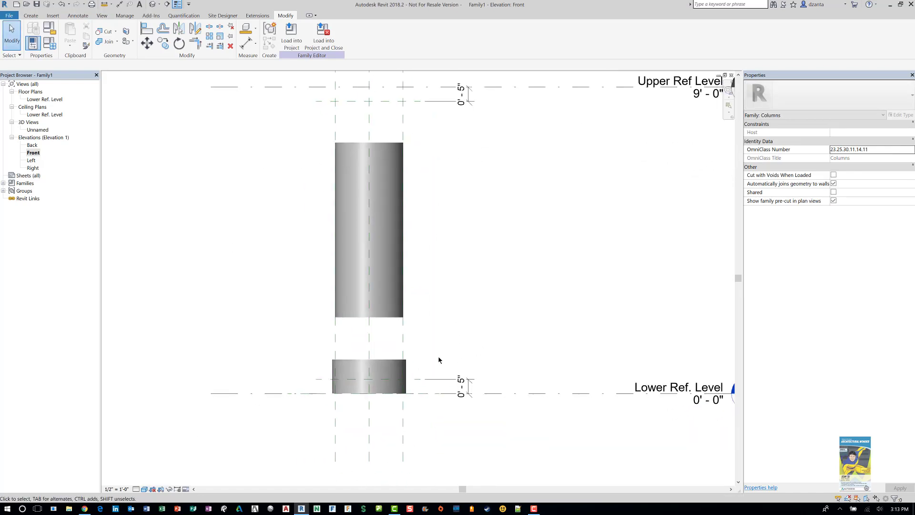
left_click(385, 374)
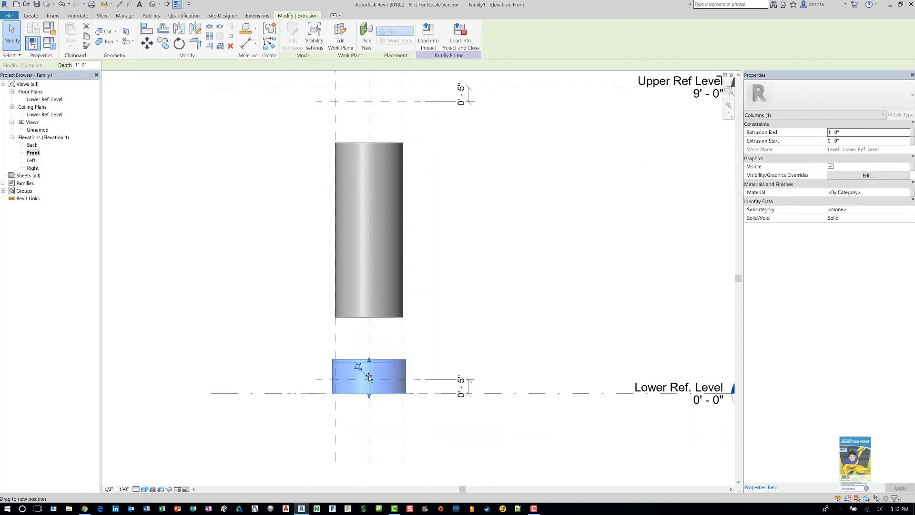
left_click_drag(370, 385, 369, 381)
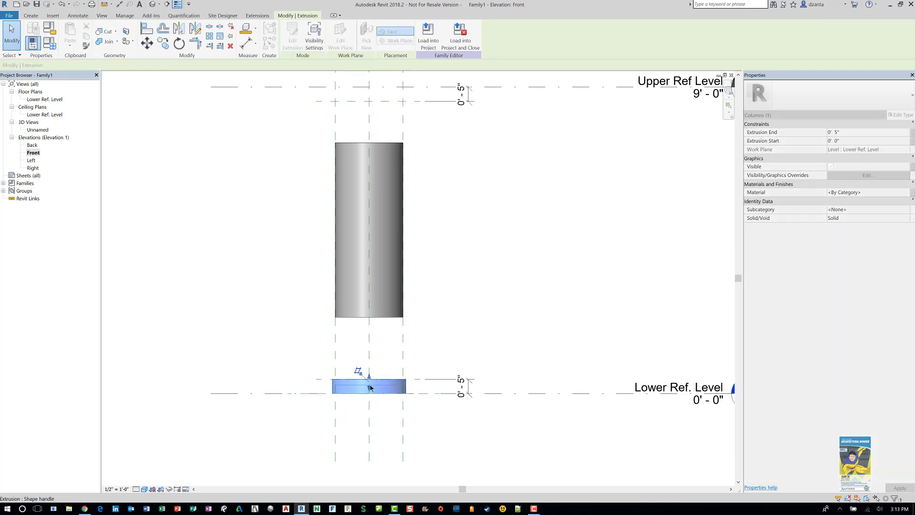
scroll(372, 384, "up", 2)
mouse_move(371, 396)
left_mouse_down()
mouse_move(371, 386)
mouse_move(366, 407)
left_mouse_up()
scroll(372, 387, "up", 1)
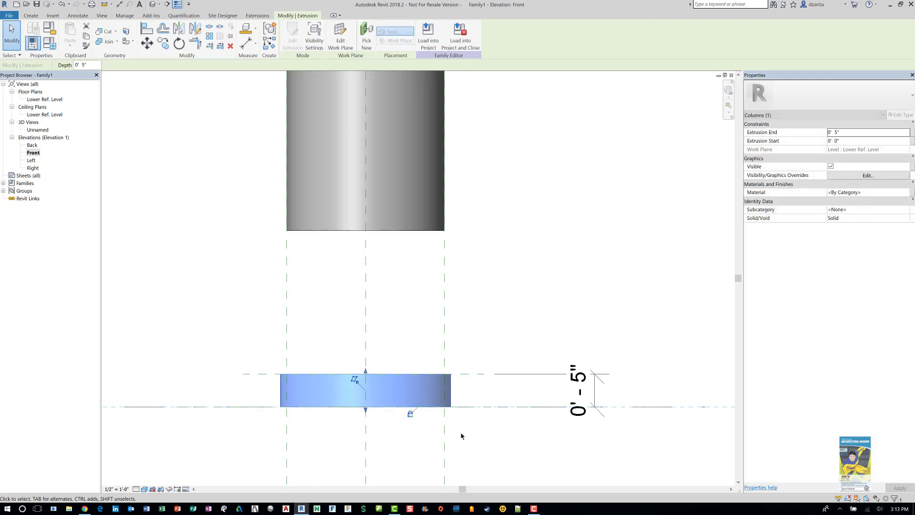
left_click(470, 421)
Stretch the column shaft's bottom down to the lower reference plane and open the default 3D view
scroll(521, 319, "down", 4)
middle_click_drag(524, 313, 470, 363)
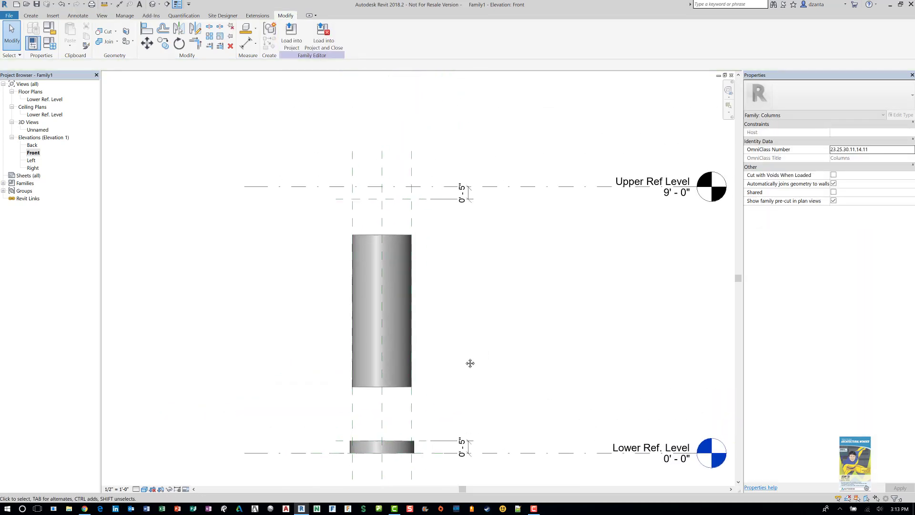
left_click(398, 373)
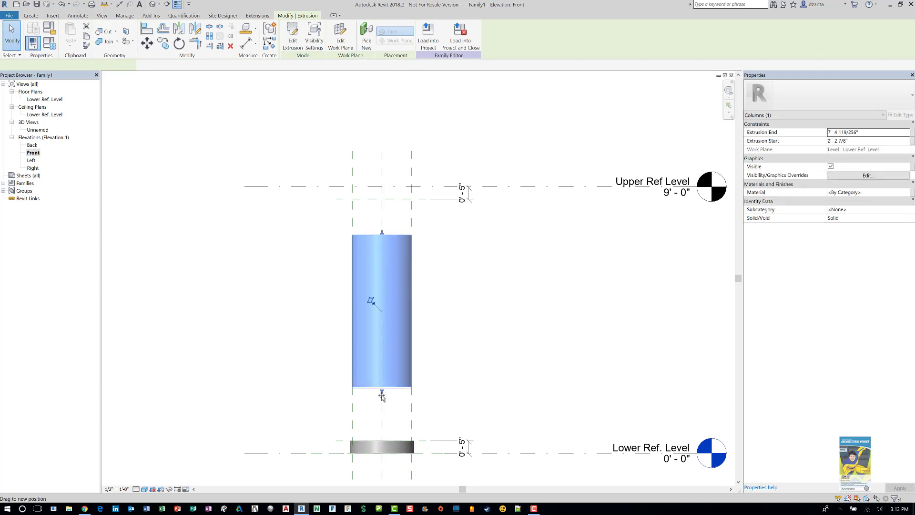
left_click_drag(382, 388, 384, 441)
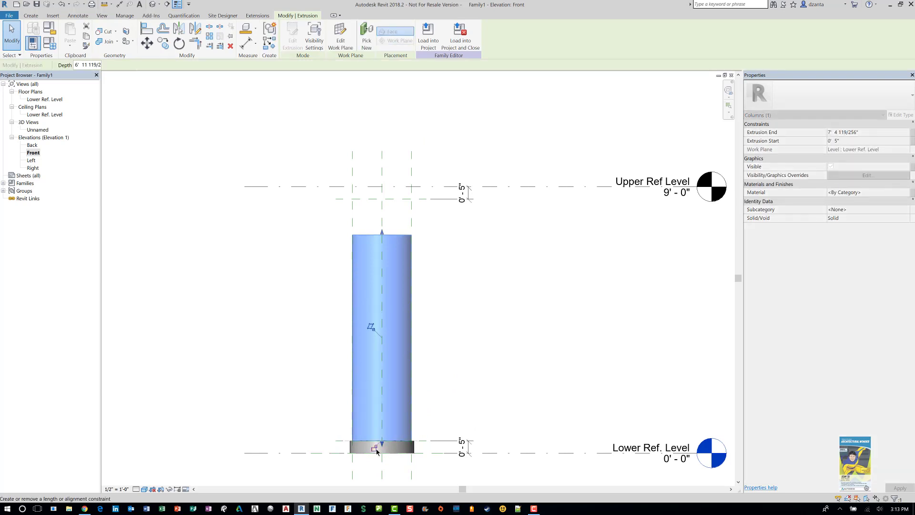
left_click(440, 261)
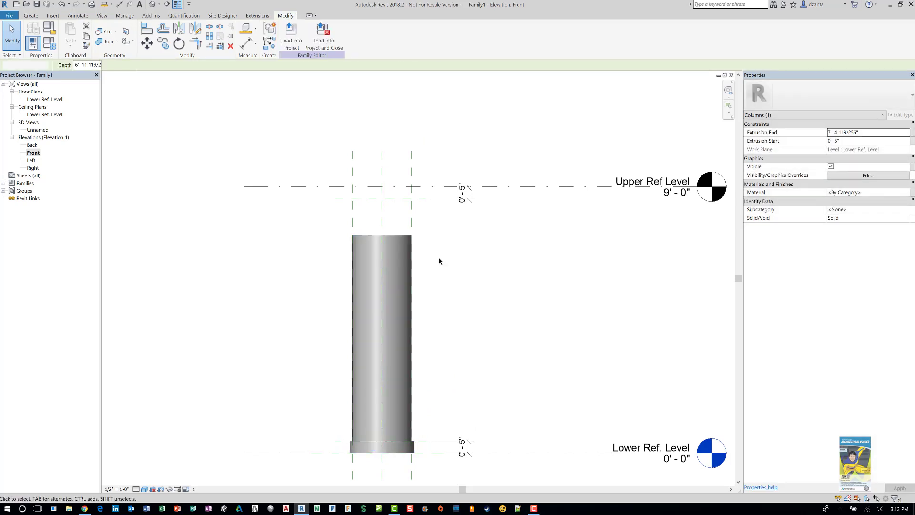
left_click(152, 4)
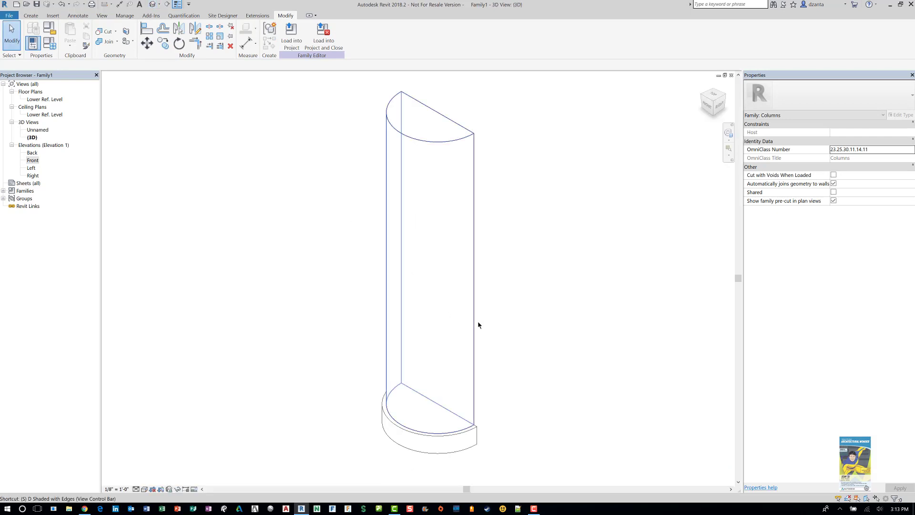
Shade the 3D view of the column, and replace it with the Lower Ref. Level floor plan
middle_click_drag(513, 367, 486, 411, "shift")
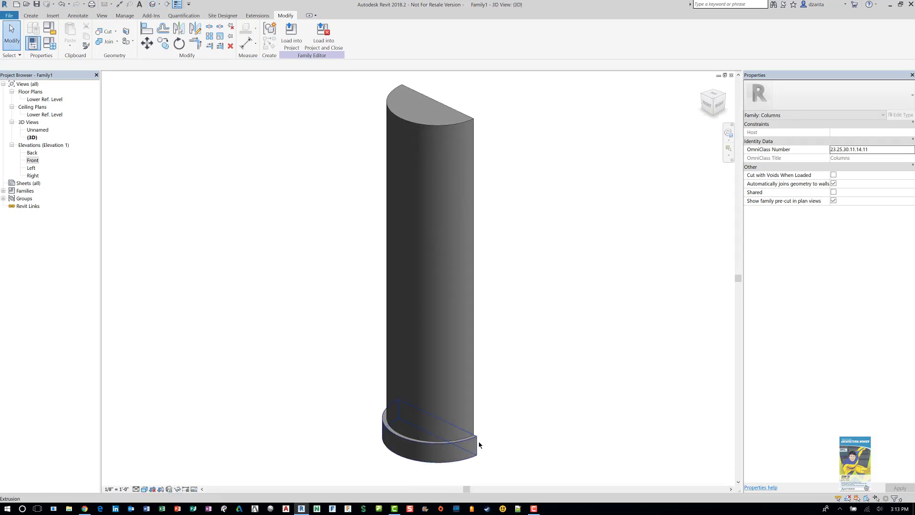
left_click(731, 74)
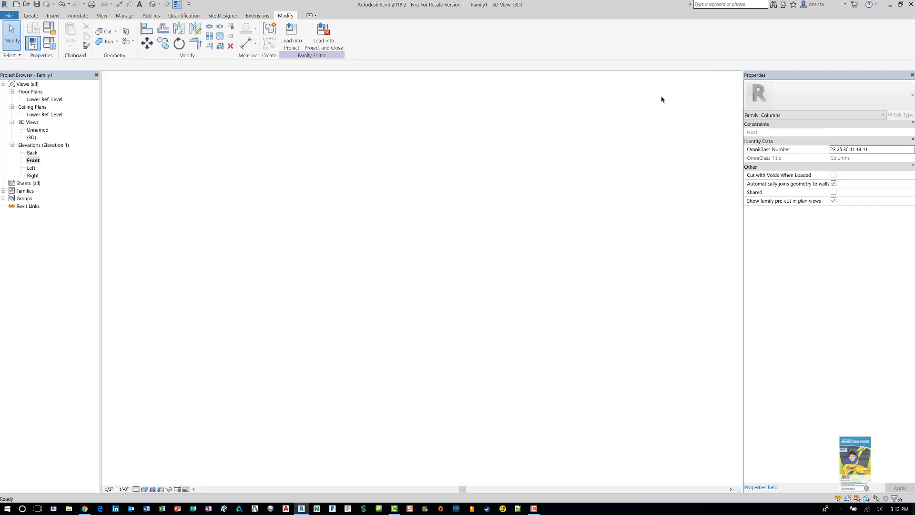
double_click(44, 99)
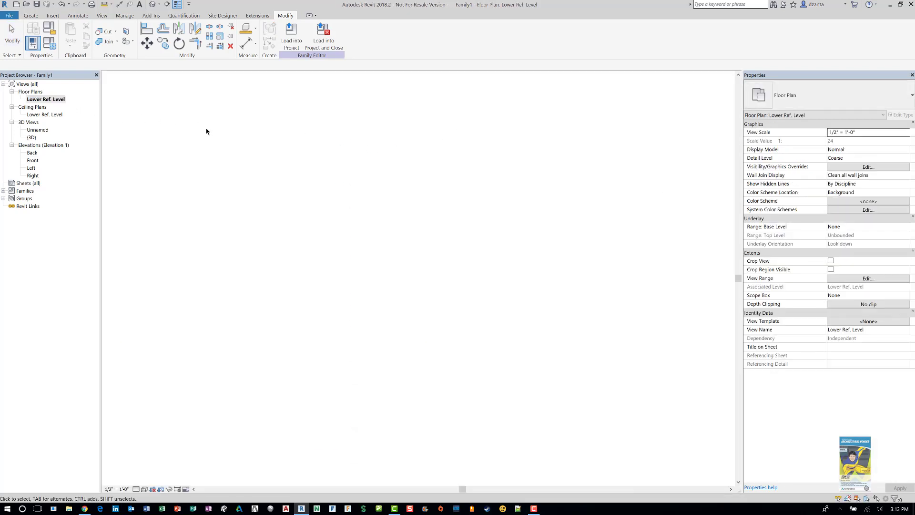
middle_click_drag(374, 256, 366, 267)
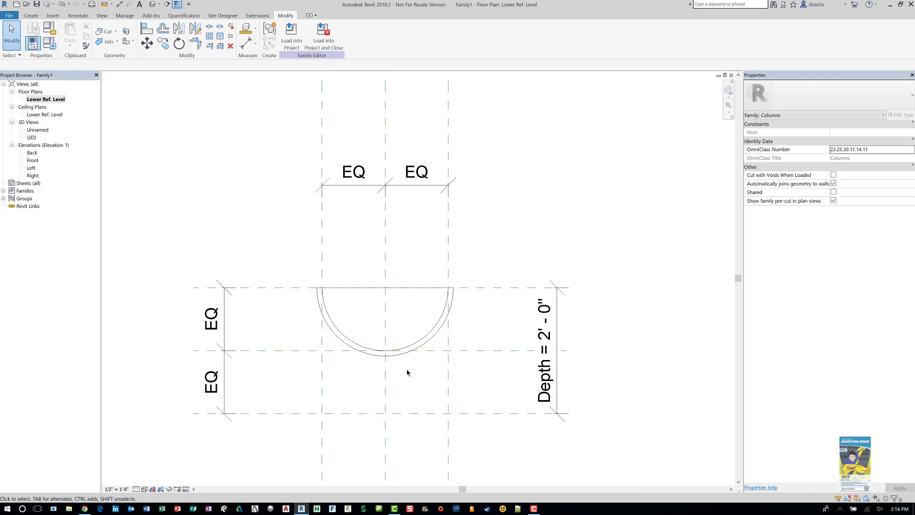
Start a new extrusion and sketch an arc offset 1" outside the half-round column by picking its curved edge
left_click(31, 15)
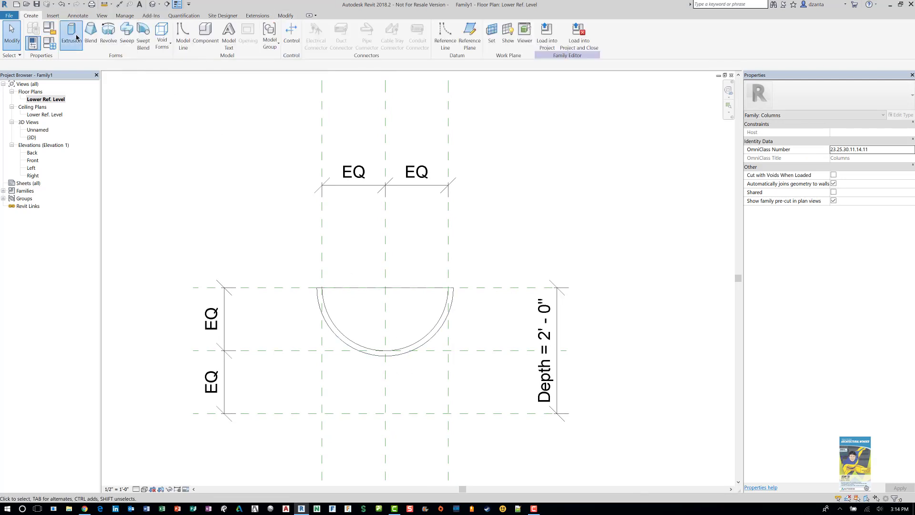
left_click(70, 35)
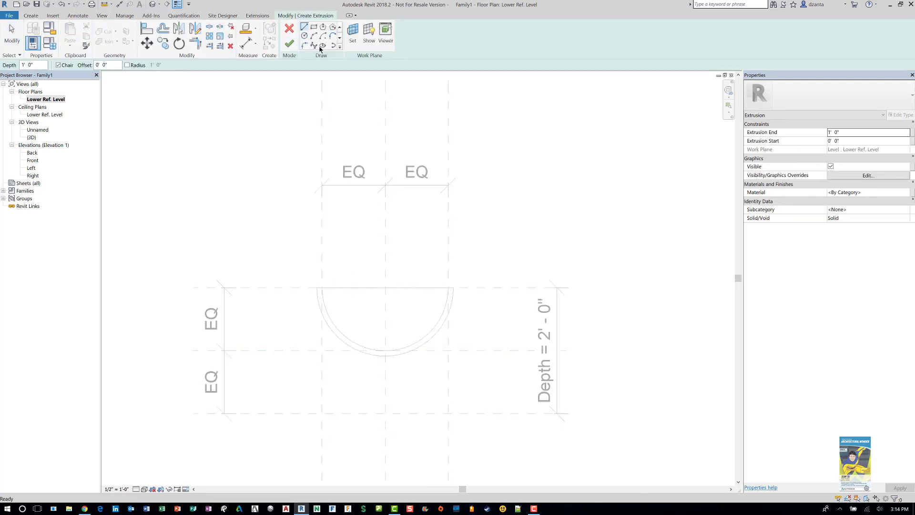
left_click(340, 47)
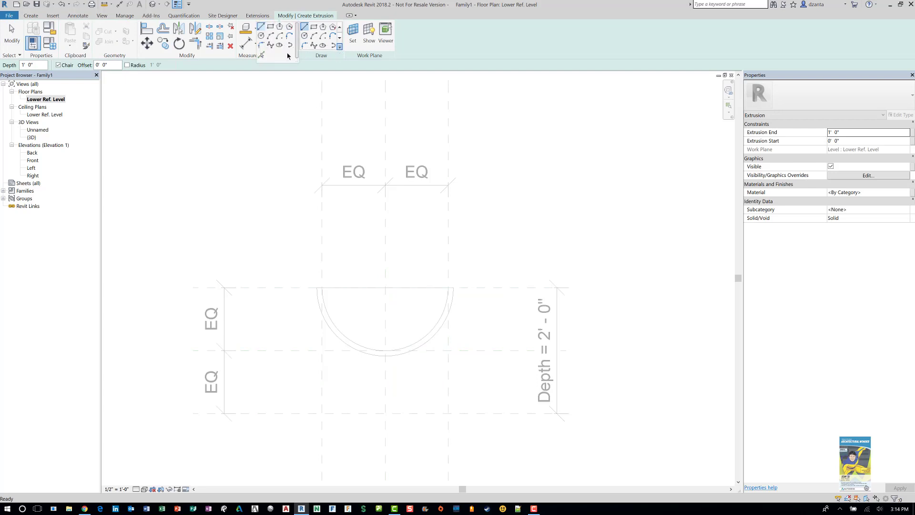
left_click(261, 54)
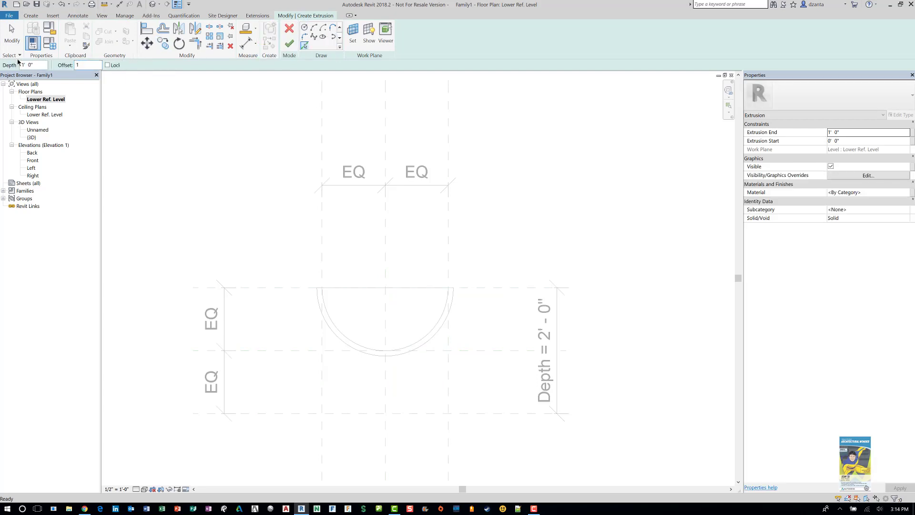
left_click(398, 352)
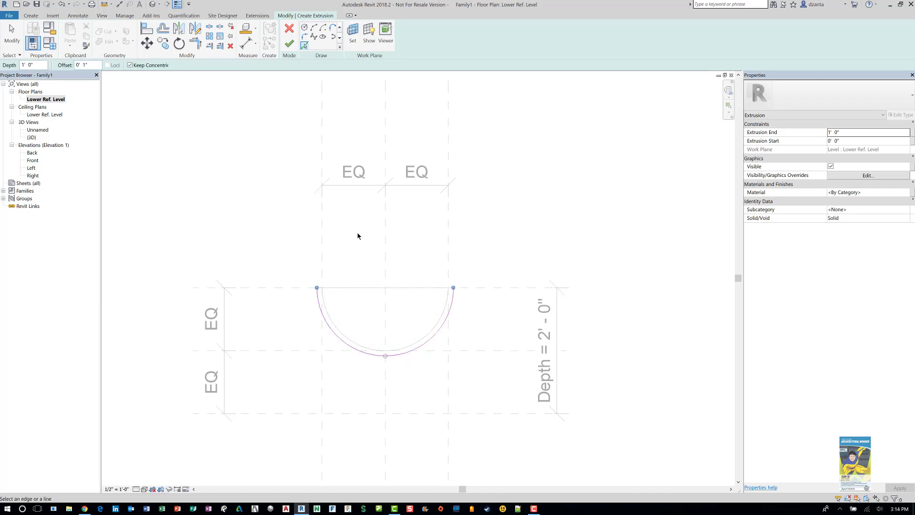
Close the offset arc with a straight line between its endpoints at zero offset, and finish the second wider extrusion
left_click(338, 30)
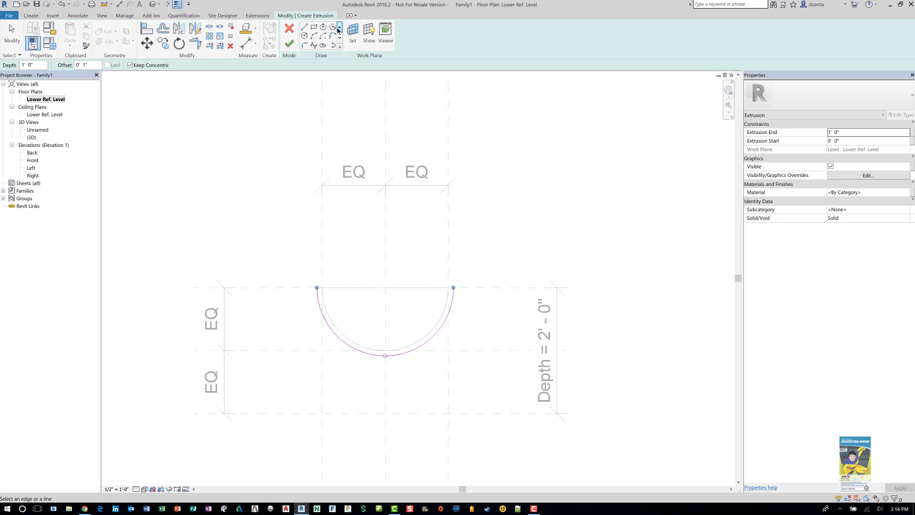
left_click(306, 27)
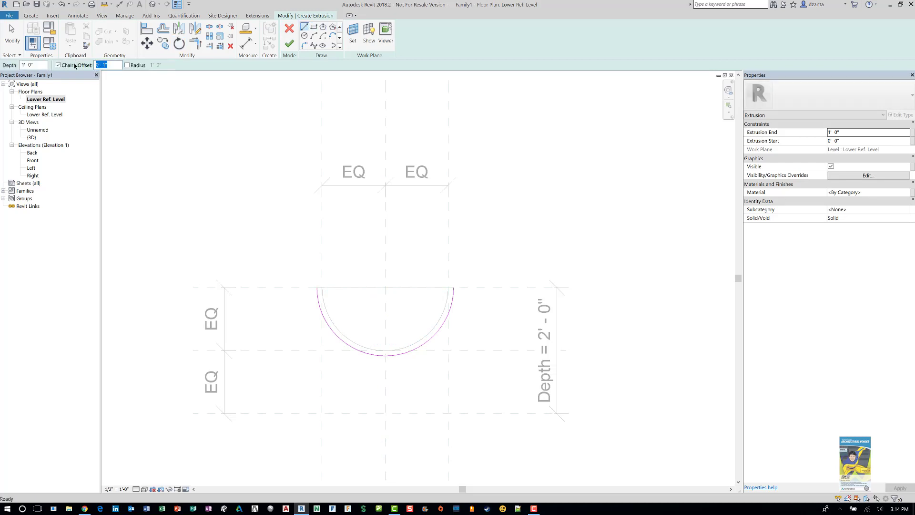
left_click(317, 289)
left_click(454, 288)
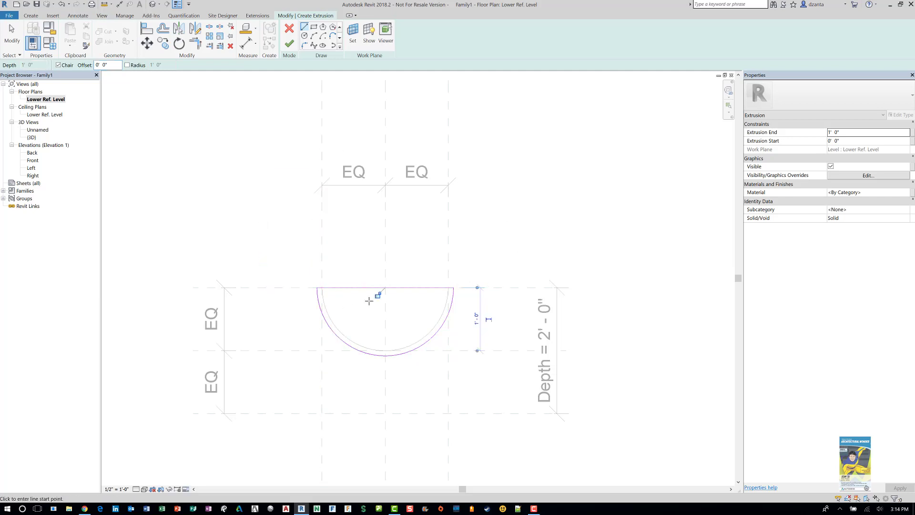
left_click(289, 45)
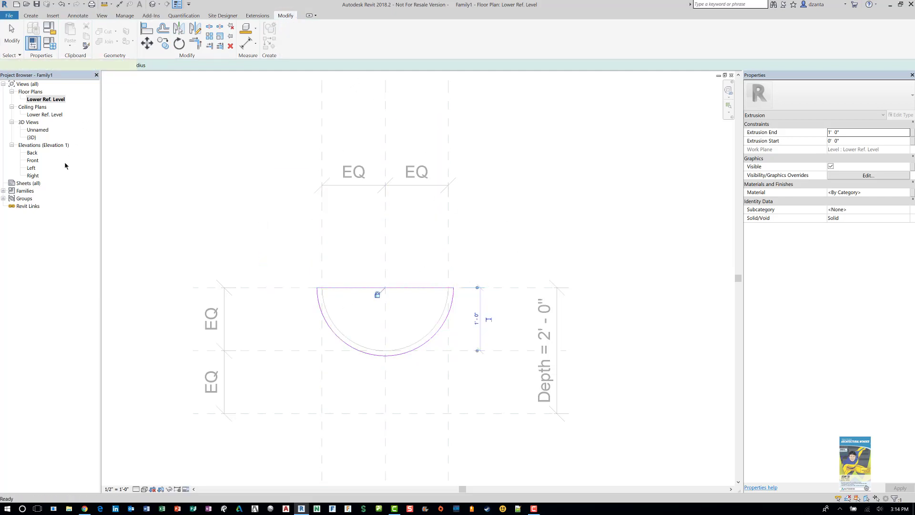
In the Front elevation, stretch the new extrusion's top to the Upper Ref Level with a lock and its bottom to the upper reference plane
double_click(33, 160)
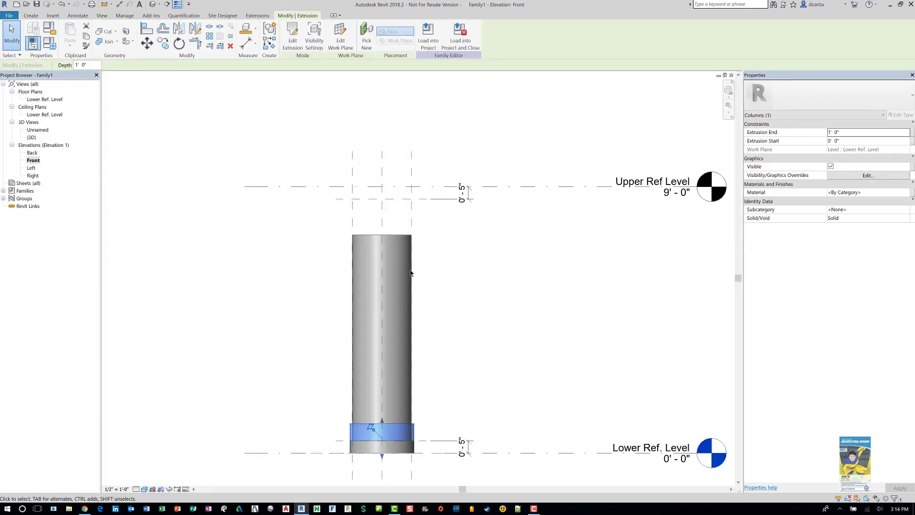
left_click_drag(384, 302, 382, 187)
left_click(478, 180)
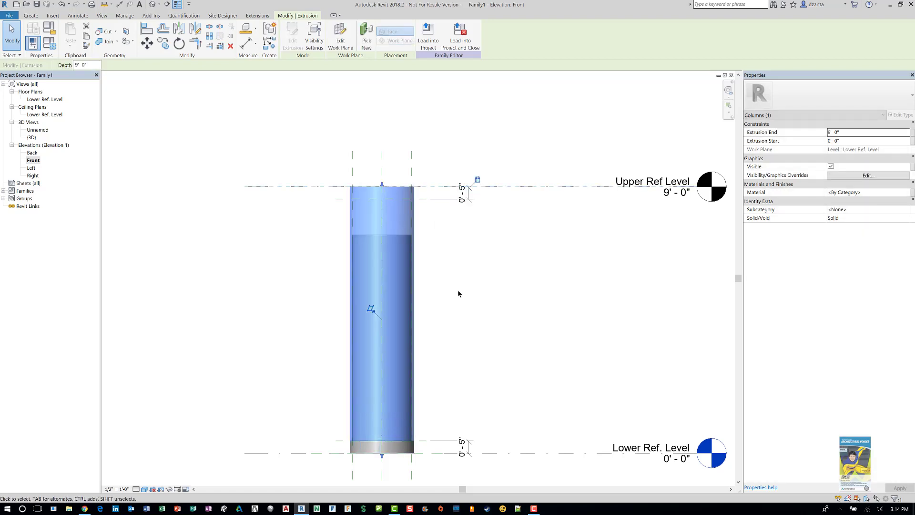
left_click_drag(382, 457, 382, 199)
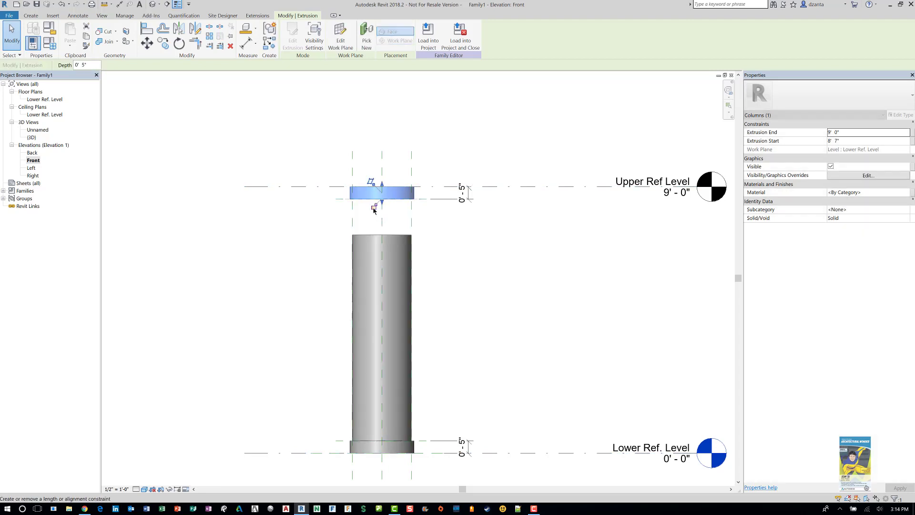
left_click(435, 257)
Stretch the column shaft's top up to the upper reference plane and open the default 3D view
left_click(387, 238)
left_click_drag(387, 238, 390, 194)
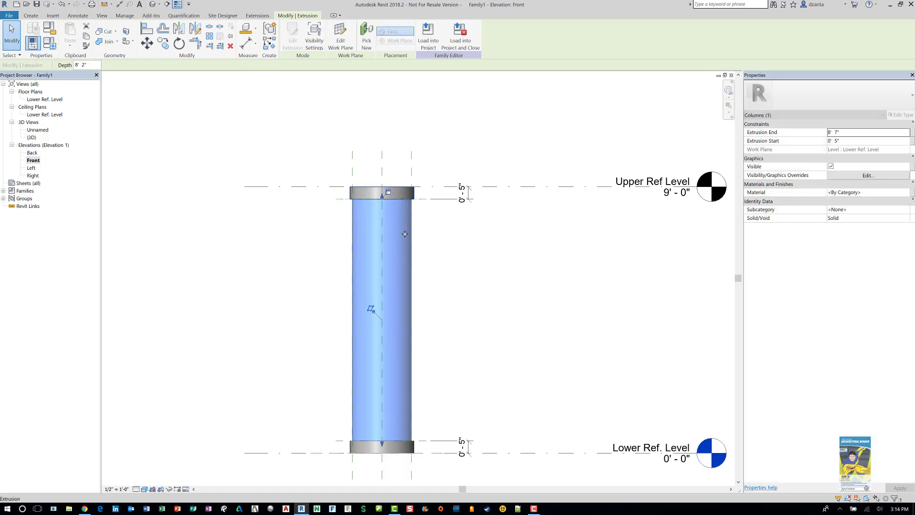
key("Escape")
left_click(155, 4)
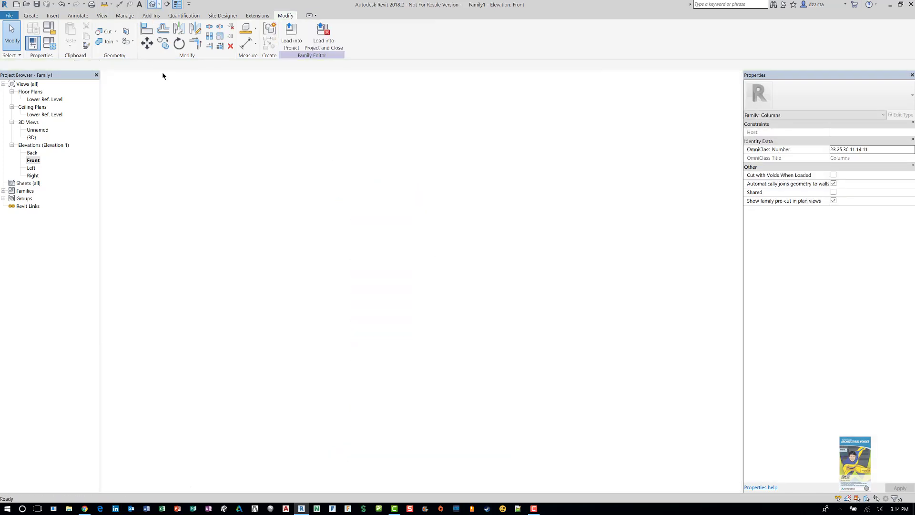
middle_click_drag(523, 296, 526, 314, "shift")
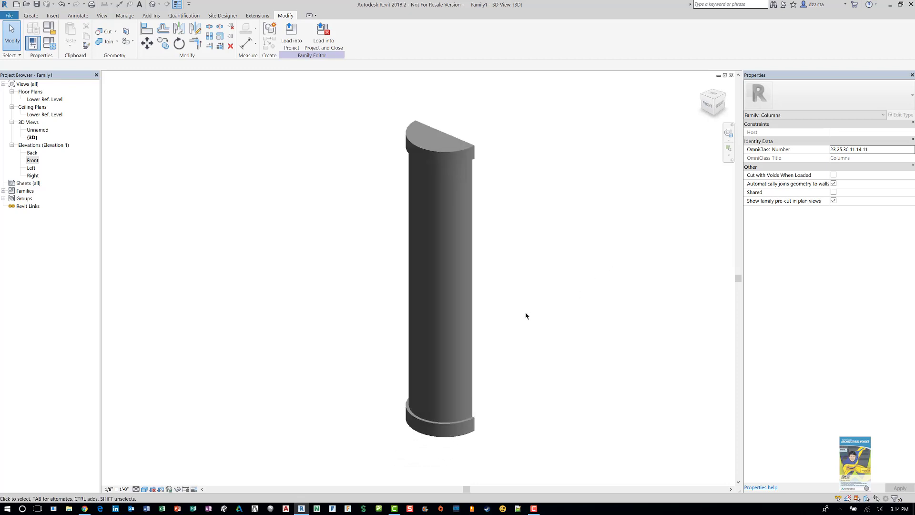
scroll(529, 312, "down", 2)
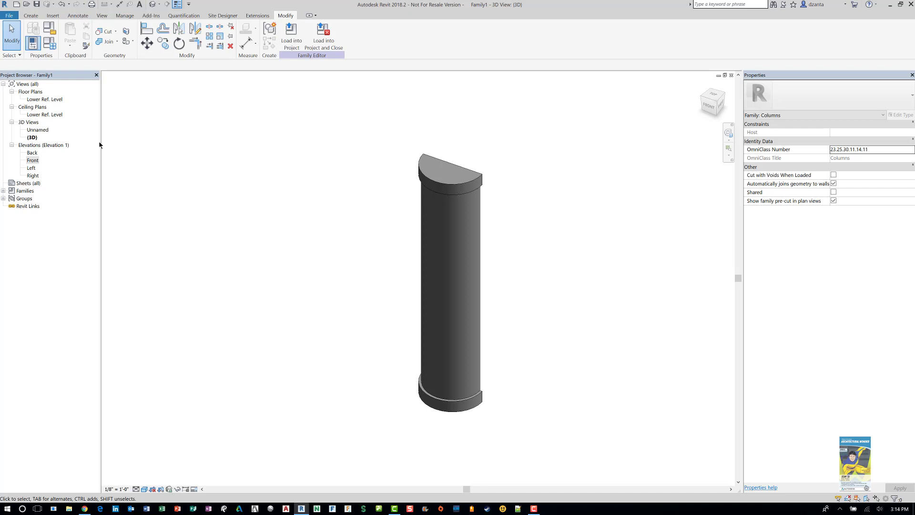
Tile the open views and set the family's Width and Depth parameters to 1' 0" each
key("w")
key("t")
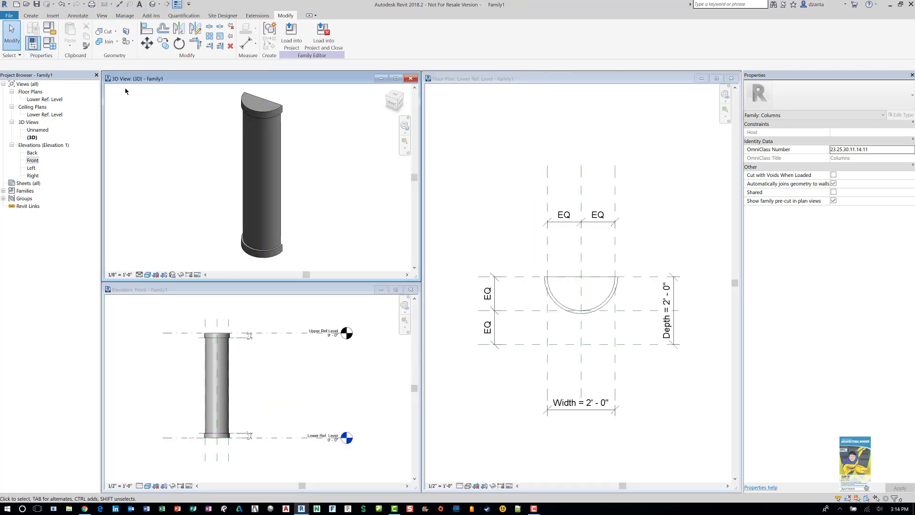
left_click(49, 45)
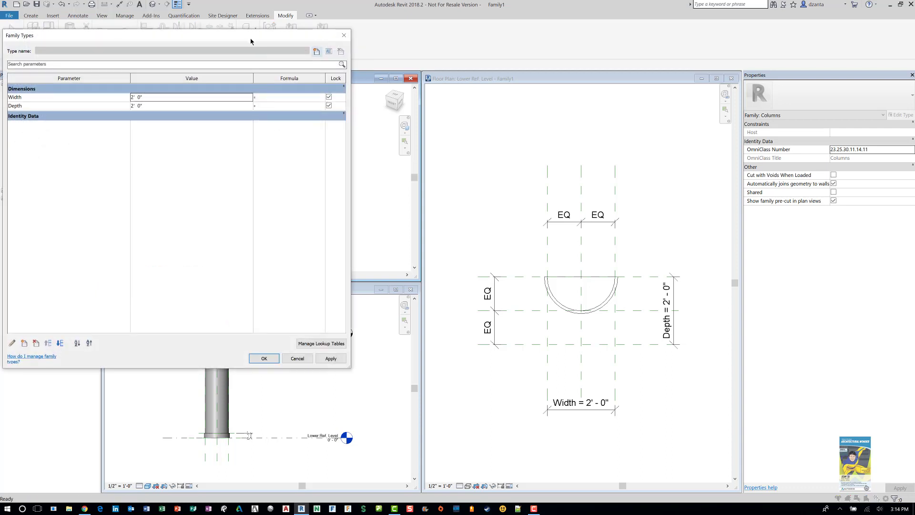
left_click_drag(262, 45, 778, 260)
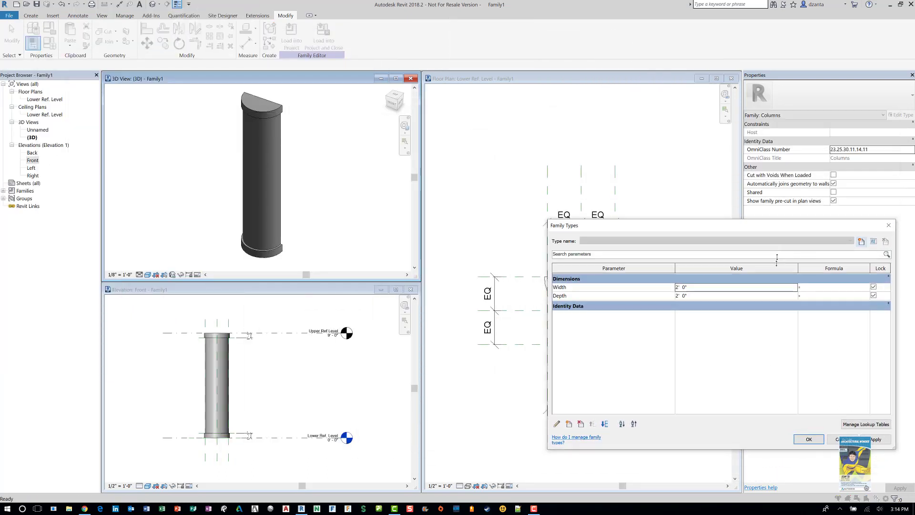
left_click_drag(764, 224, 741, 161)
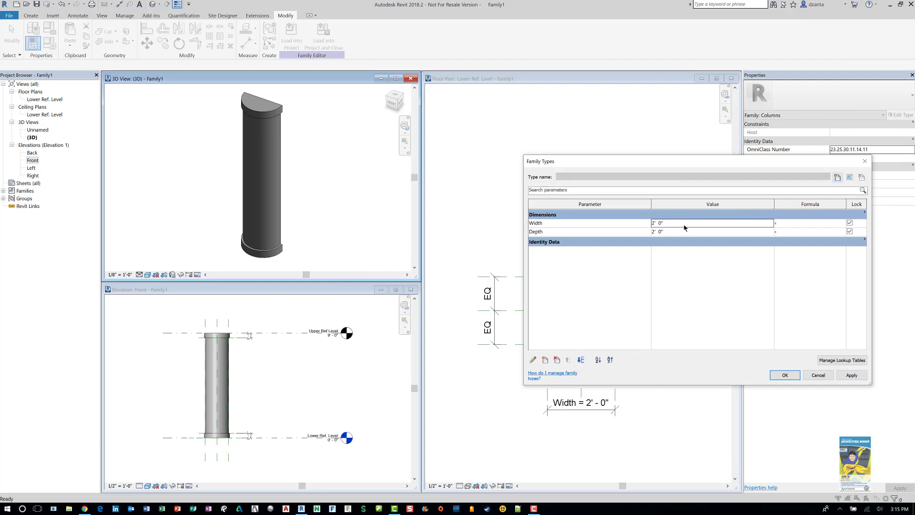
left_click(685, 232)
type("1")
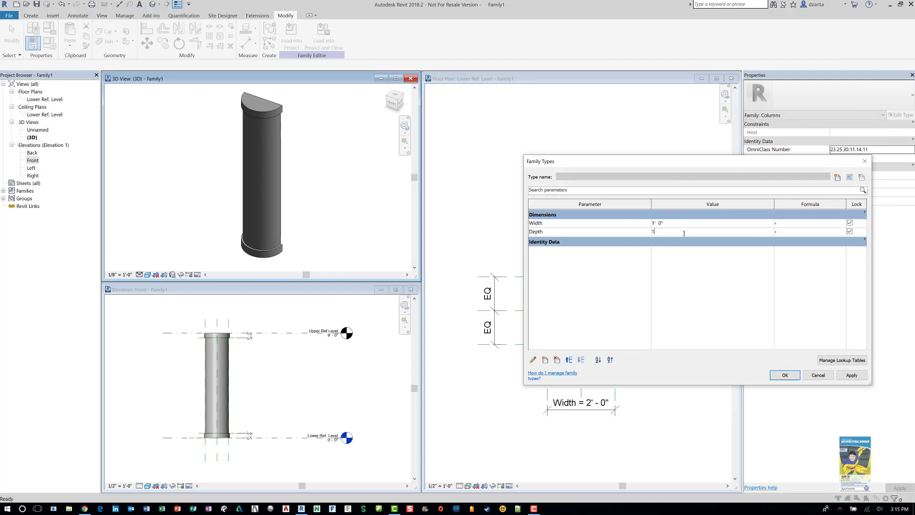
key("Return")
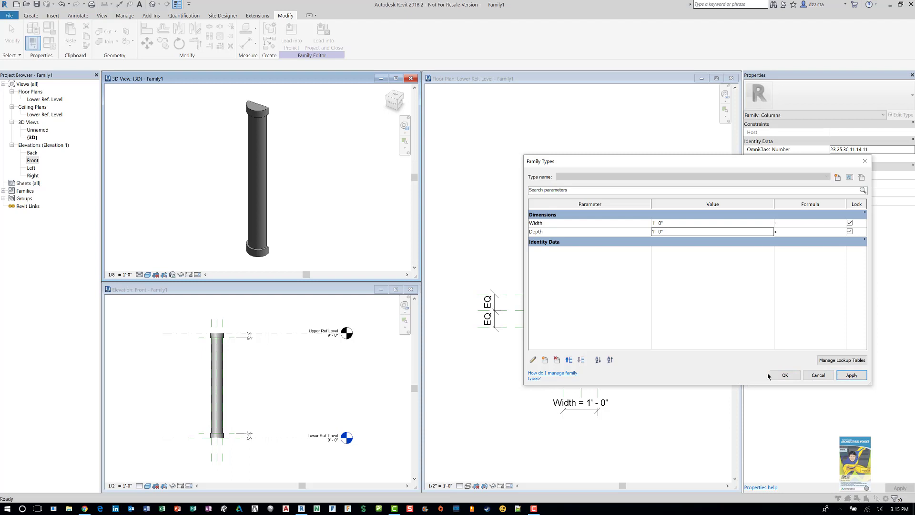
key("Return")
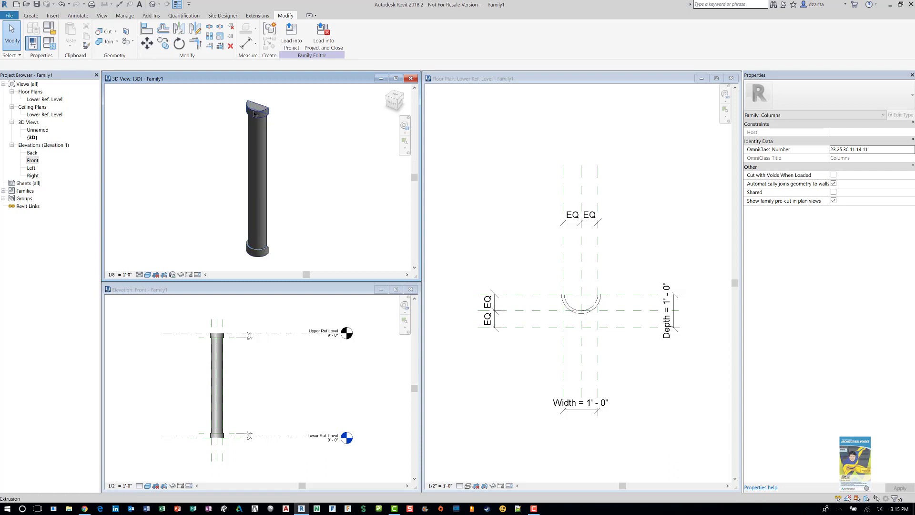
Save the family in the Temp folder as "half round arch column"
left_click(462, 222)
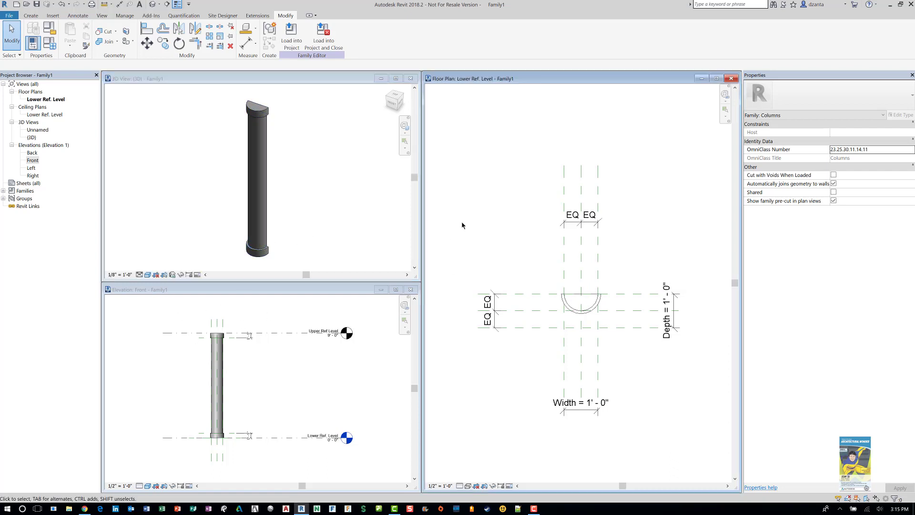
left_click(14, 15)
mouse_move(30, 118)
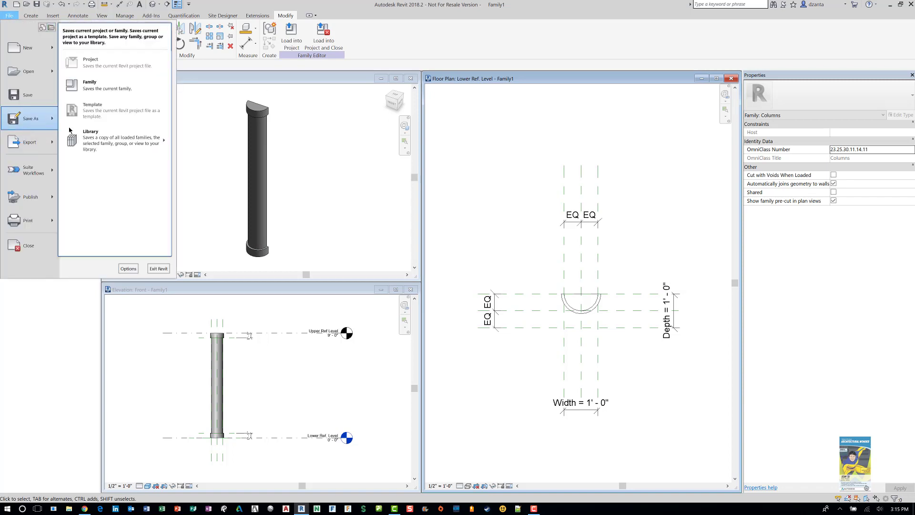
left_click(90, 85)
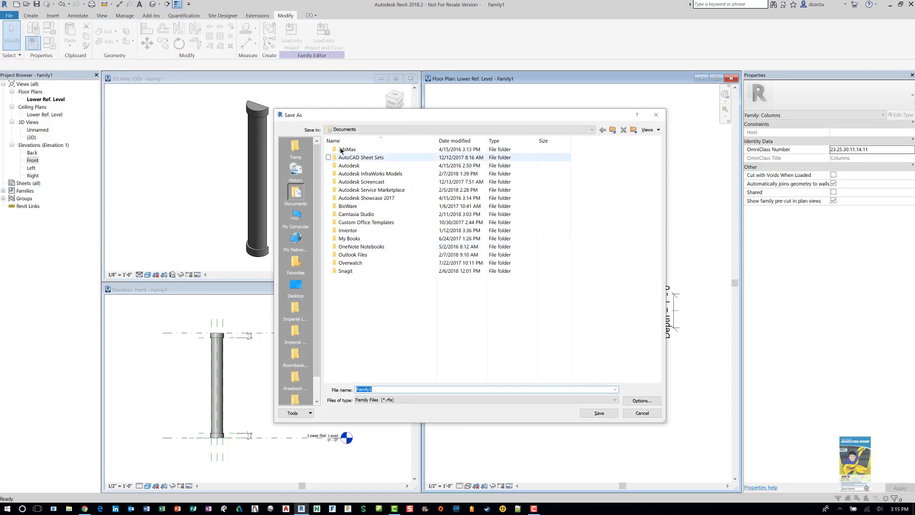
left_click(295, 149)
left_click(395, 390)
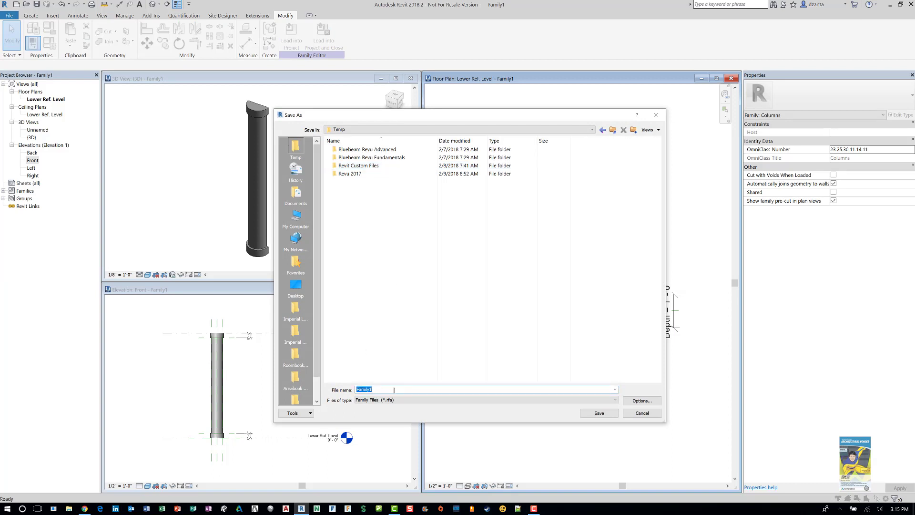
type("half raund arch column")
key("Return")
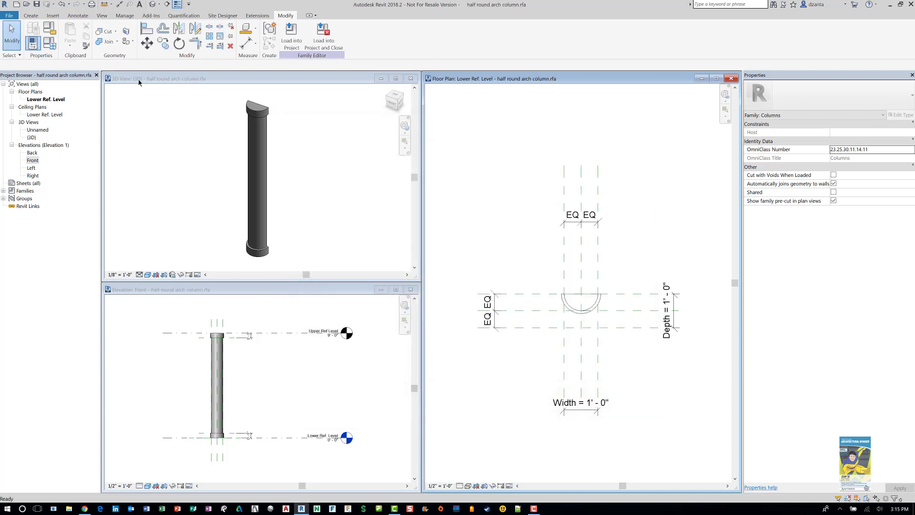
Create a new project from a listed template and switch back to the half round arch column family
left_click(16, 4)
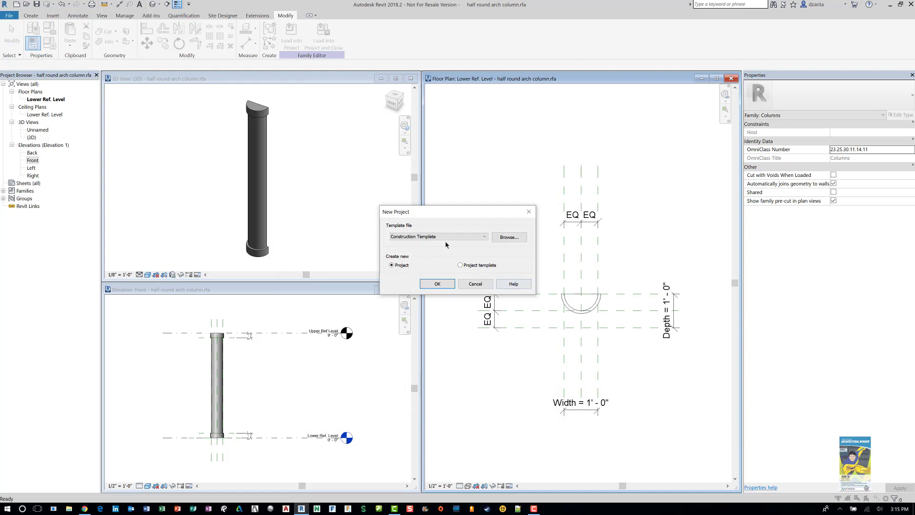
left_click(446, 237)
left_click(409, 260)
left_click(429, 284)
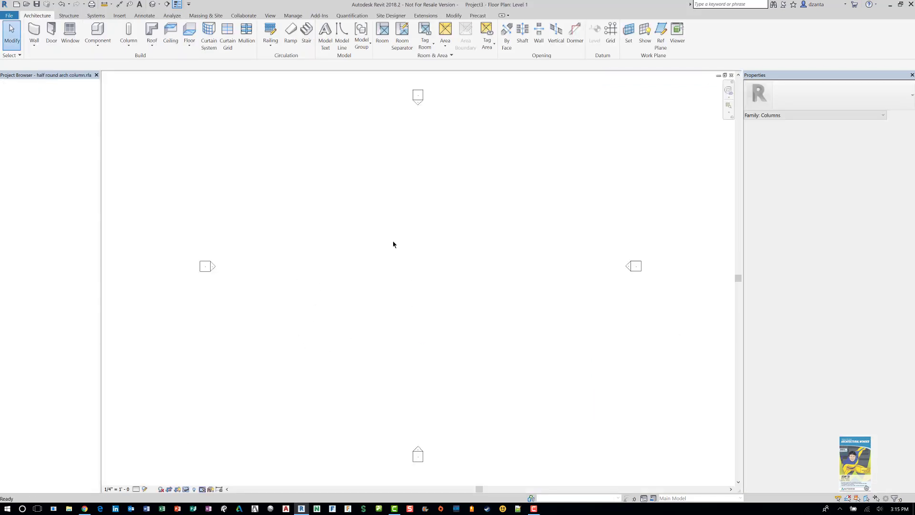
key("ctrl+Tab")
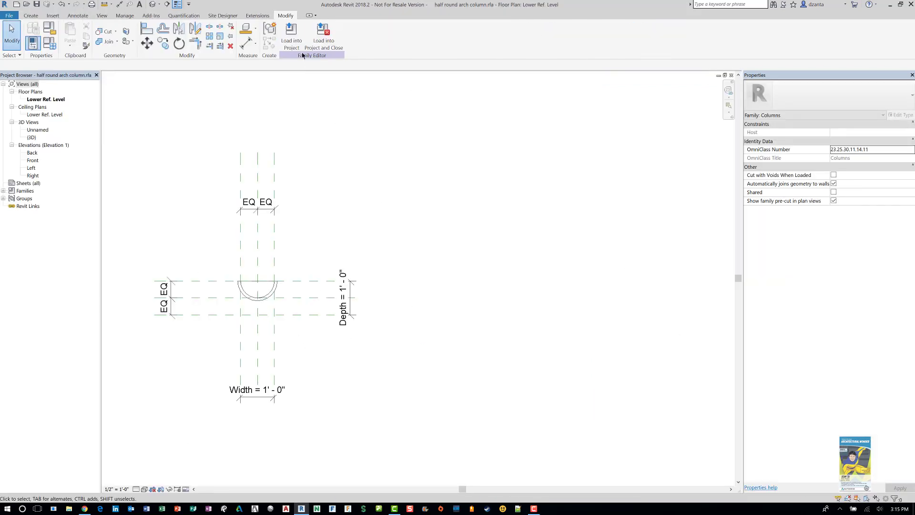
Load the half round arch column family into the new project and place one instance in the middle of the Level 1 plan
left_click(292, 38)
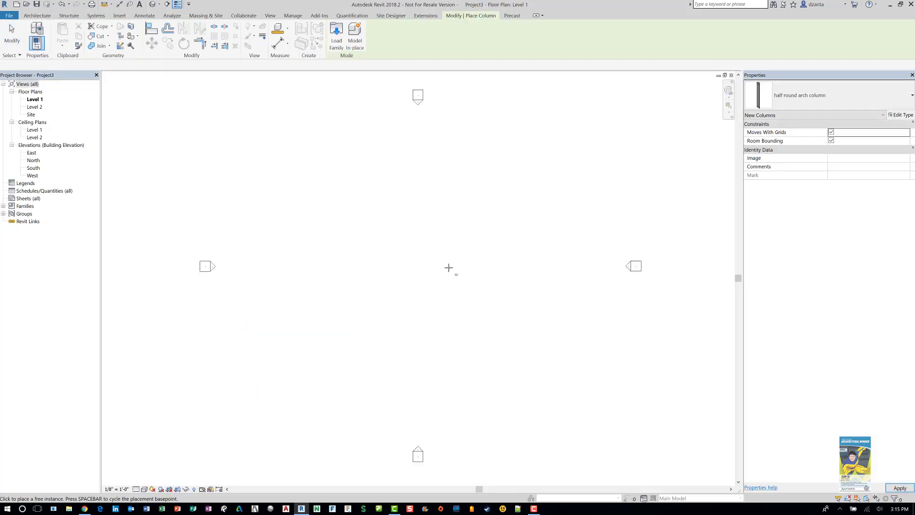
left_click(418, 263)
key("Escape")
key("Escape")
scroll(429, 242, "up", 2)
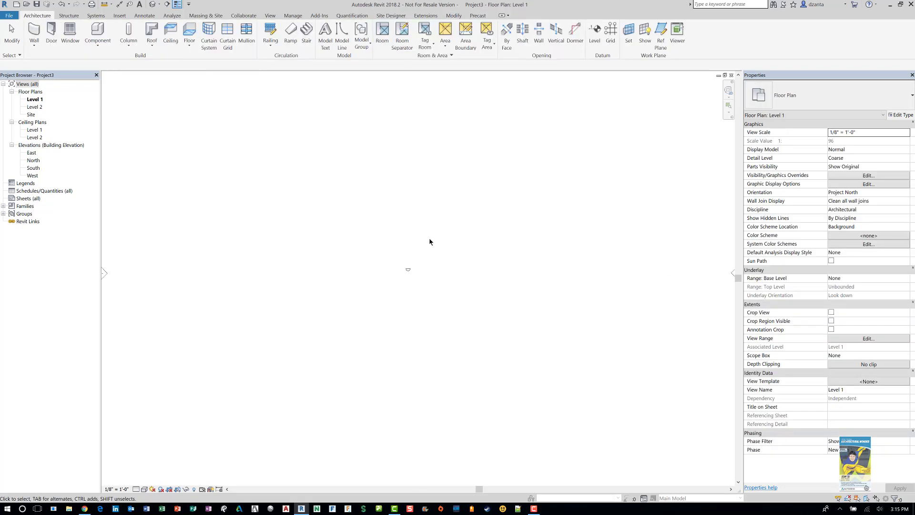
scroll(429, 242, "up", 3)
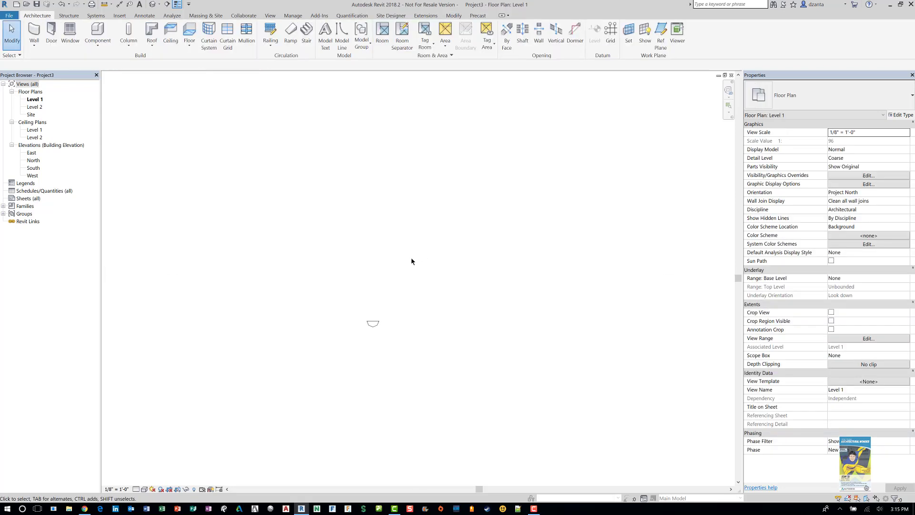
Set the Level 1 plan's detail level to Fine and display it in a shaded visual style
left_click(136, 489)
left_click(144, 482)
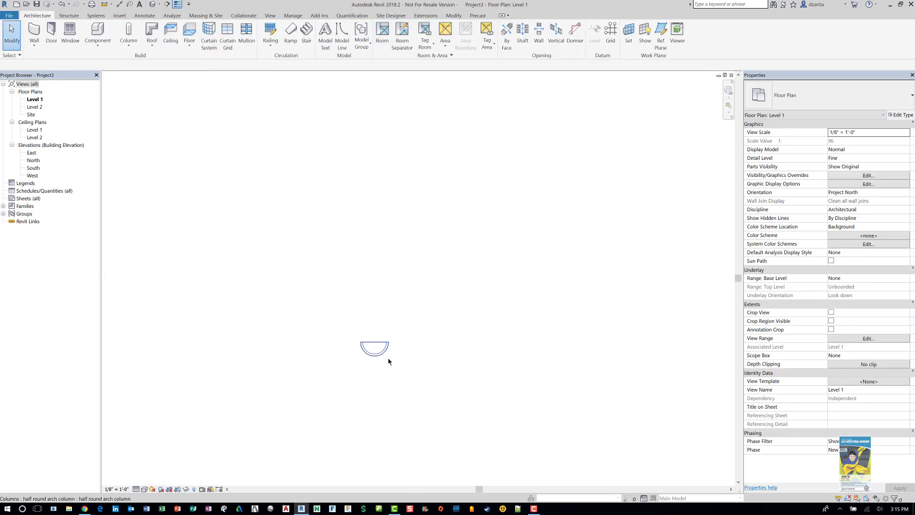
scroll(388, 360, "up", 2)
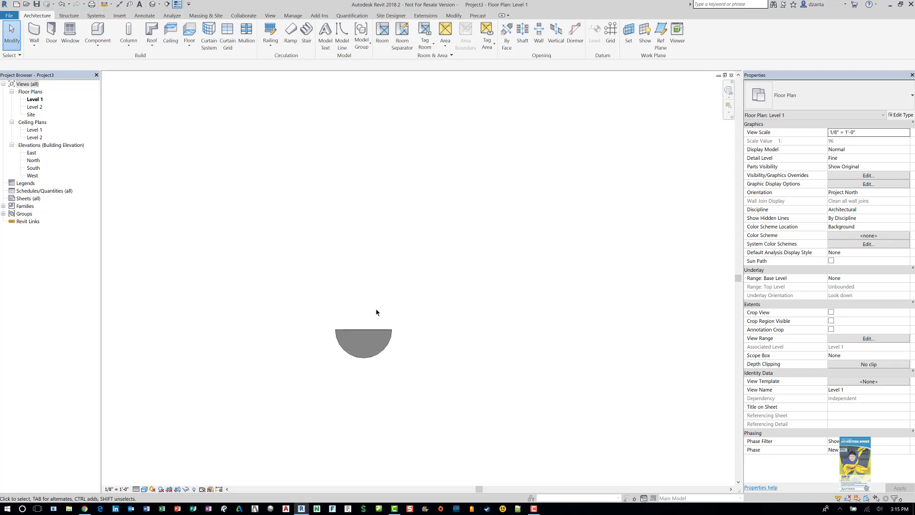
scroll(376, 310, "up", 1)
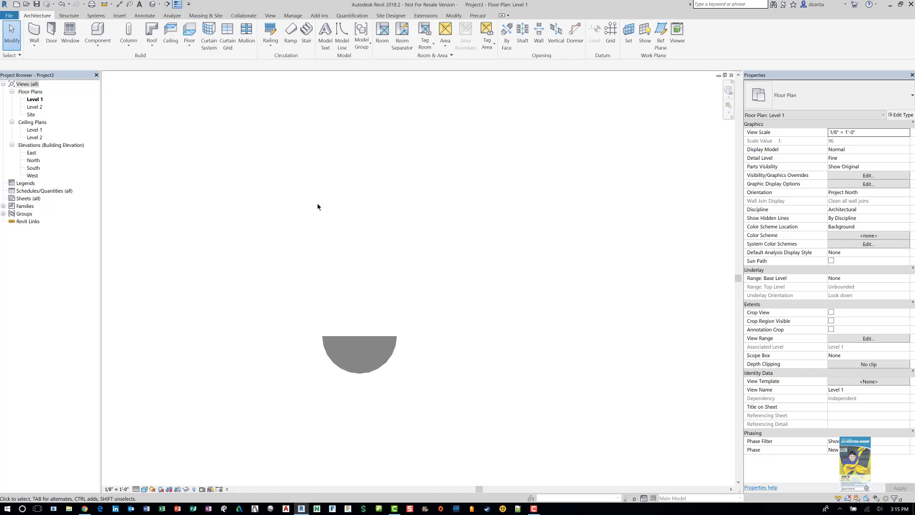
Draw a horizontal Exterior - Brick on Mtl. Stud wall about 4' 4" long along the column's flat side and open the default 3D view
left_click(34, 33)
left_click(769, 94)
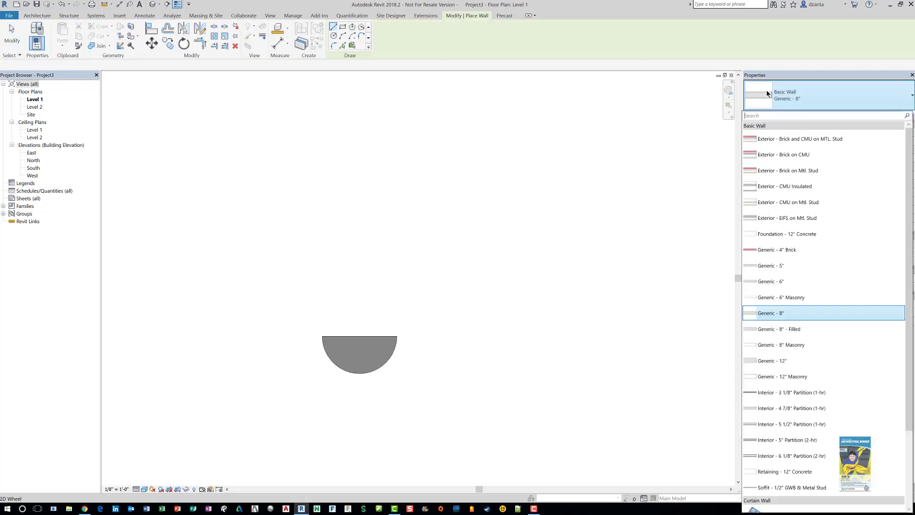
left_click(774, 176)
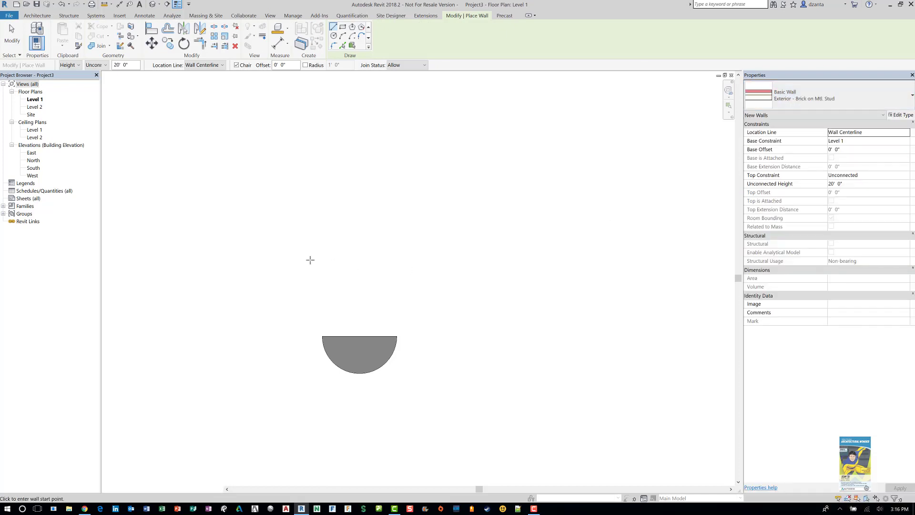
left_click(246, 316)
left_click(523, 315)
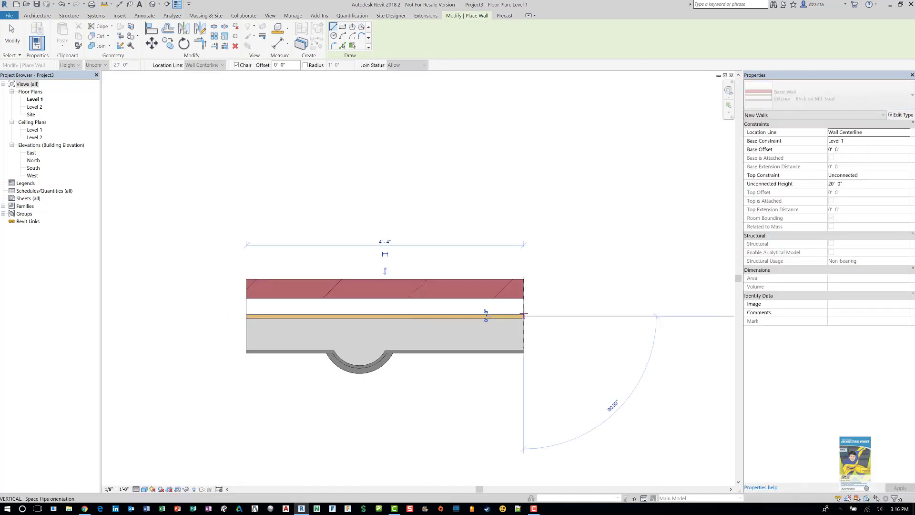
key("Escape")
key("Escape")
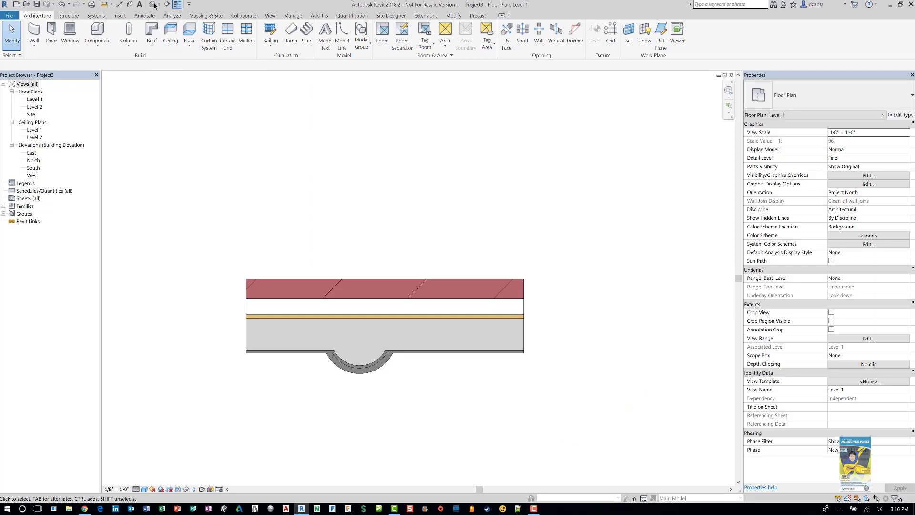
key("ctrl+z")
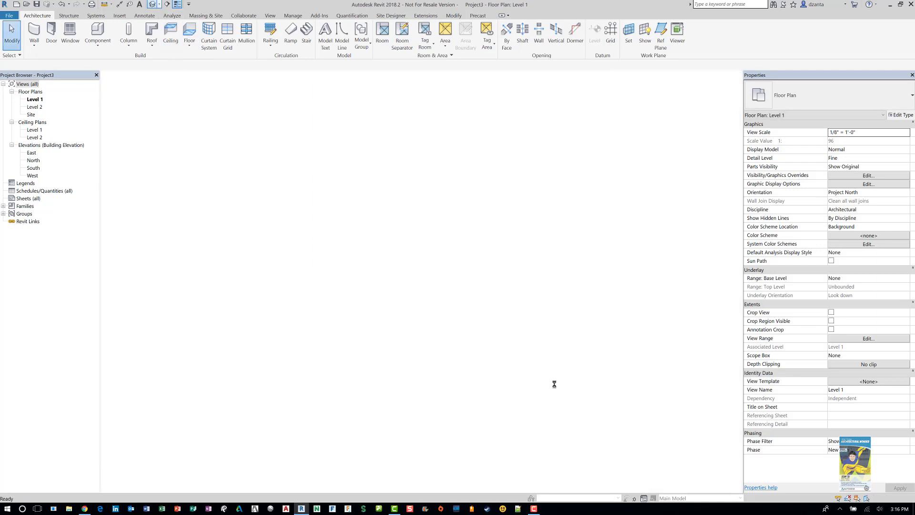